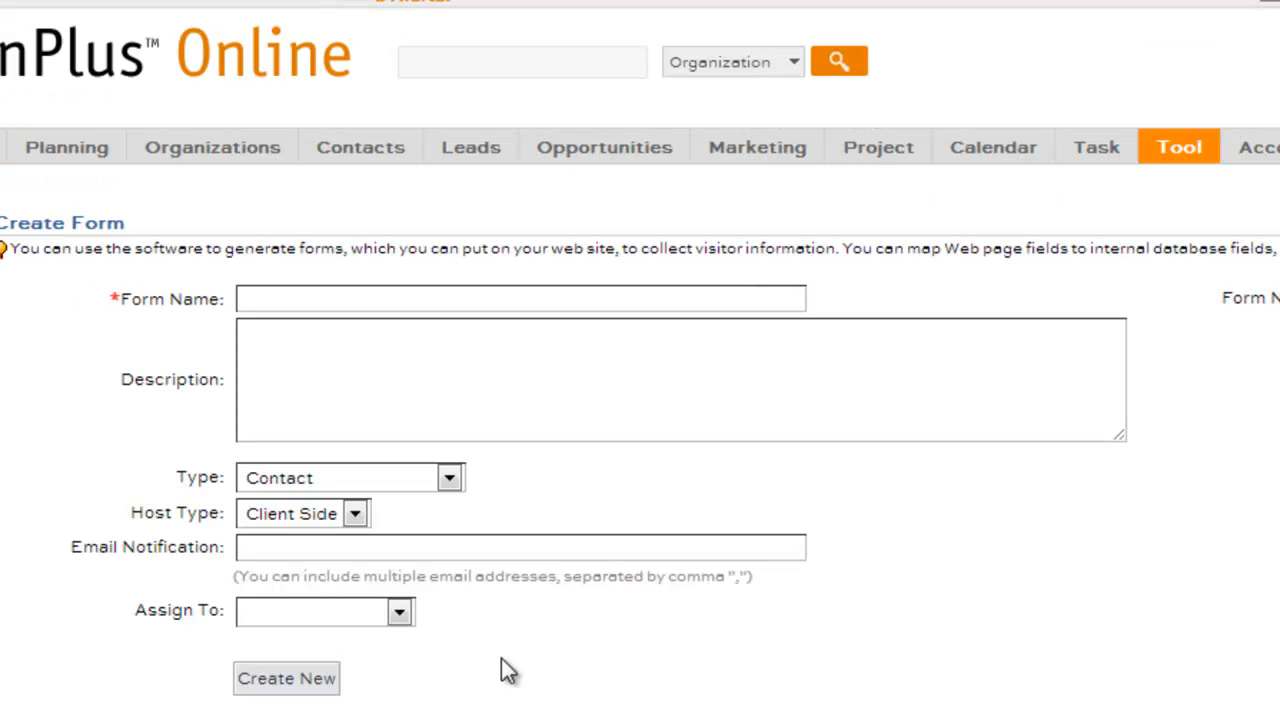
Expand the Type dropdown on Create Form to see the form types, currently Contact
left_click(451, 479)
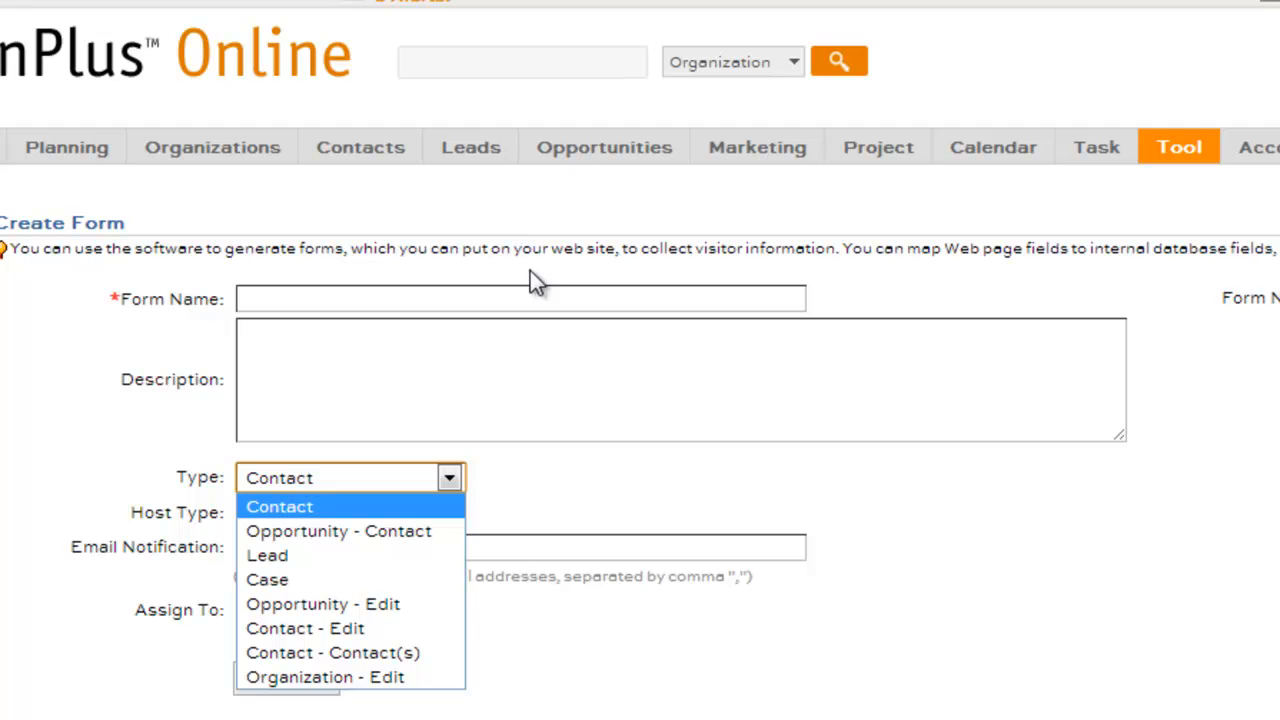
Go to Tool > Form Builder to list the existing web forms
mouse_move(372, 158)
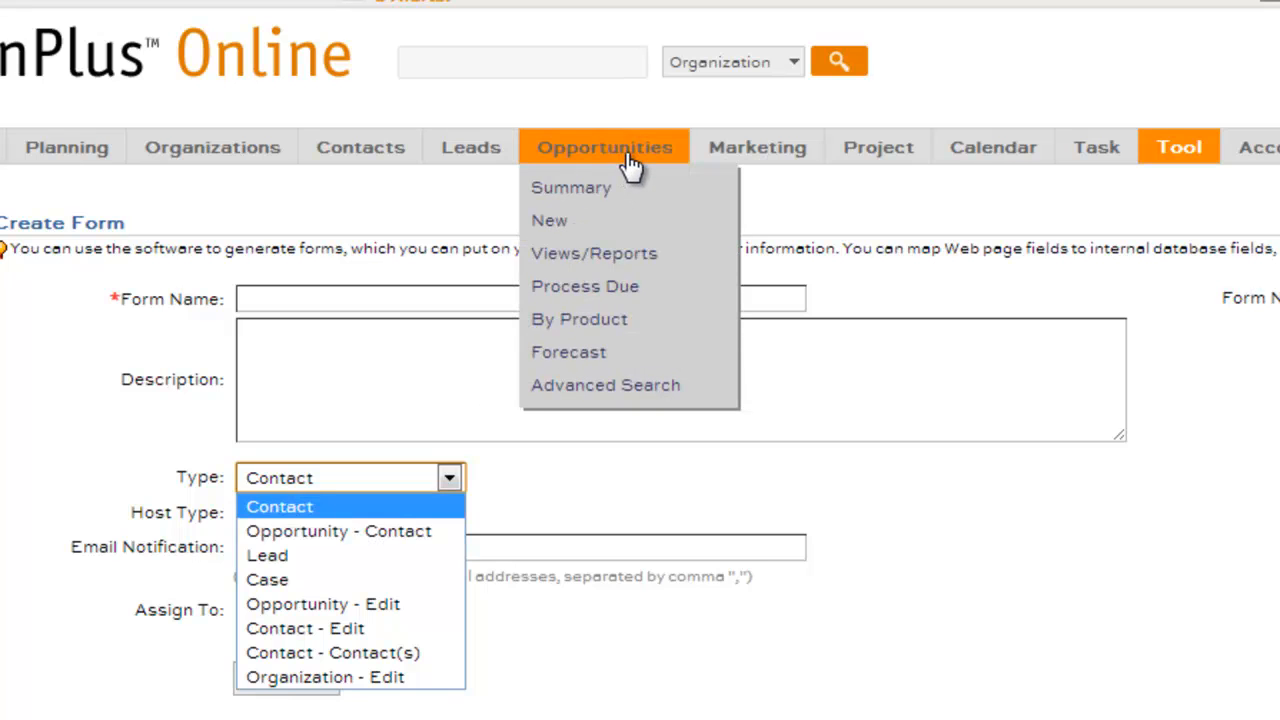
mouse_move(492, 161)
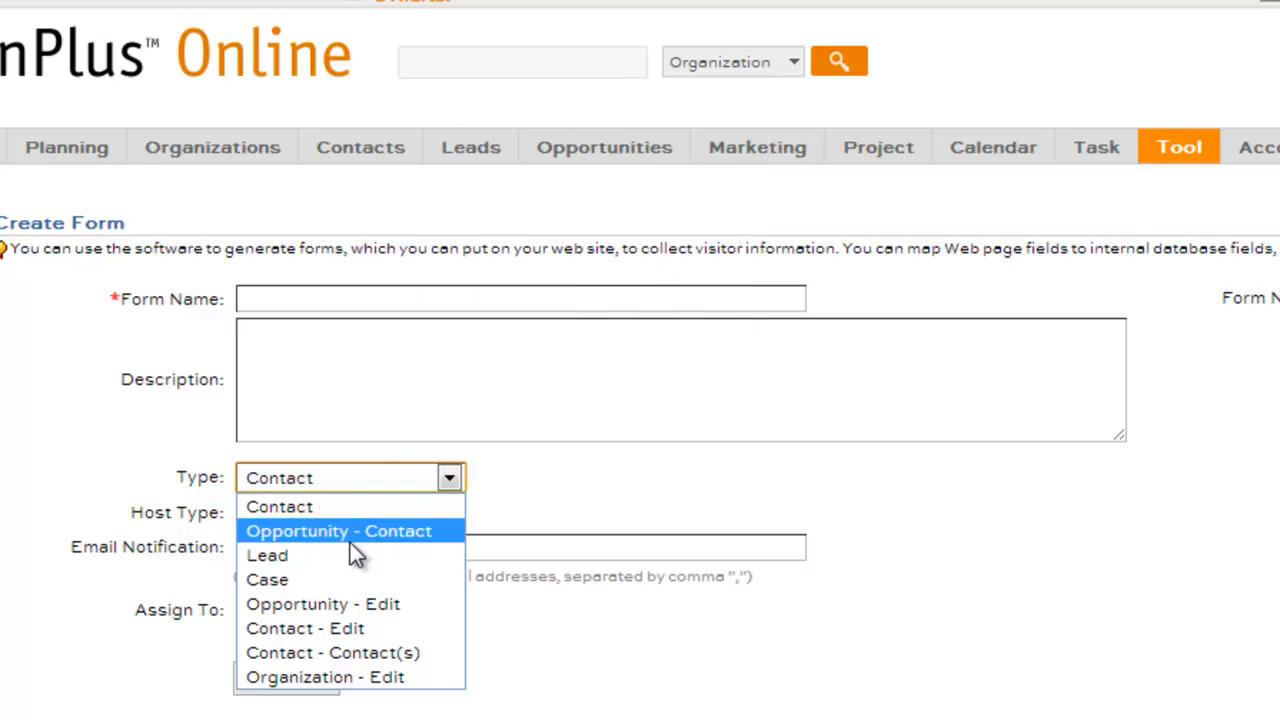
mouse_move(1183, 147)
left_click(1183, 190)
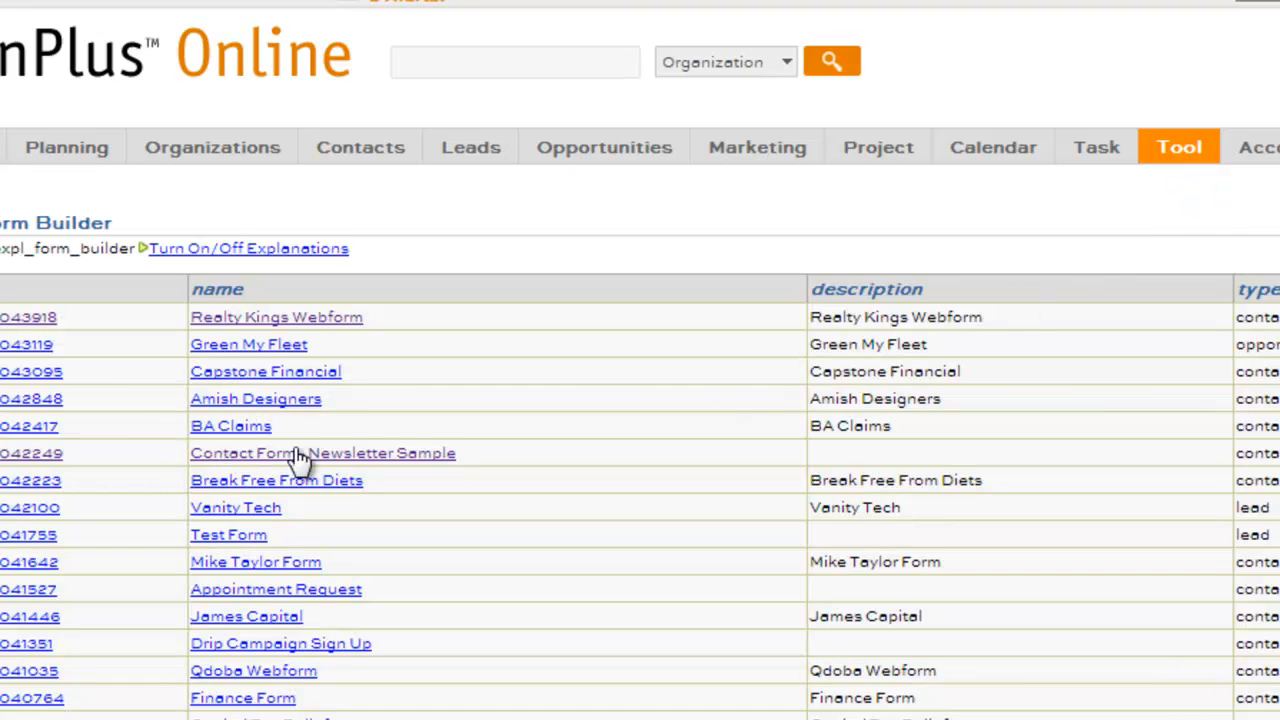
Open 'Contact Form - Newsletter Sample' and show the Form Builder Type explanation window
left_click(356, 455)
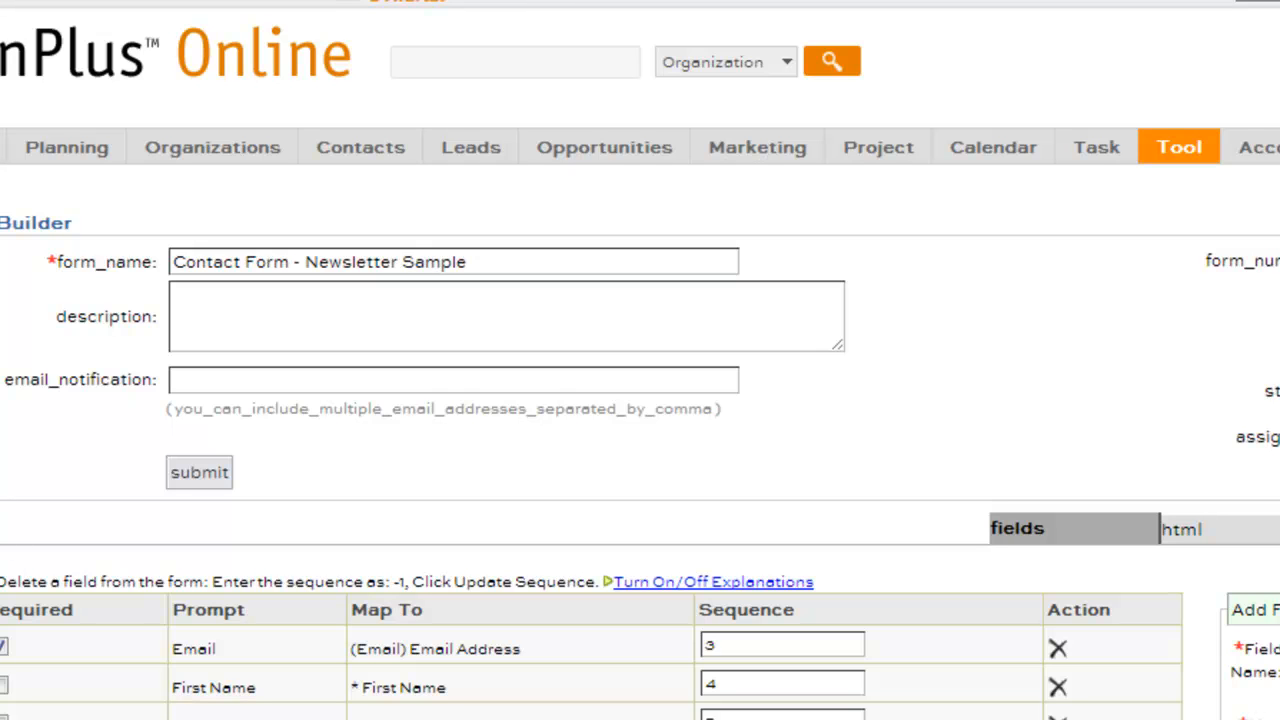
left_click(1279, 345)
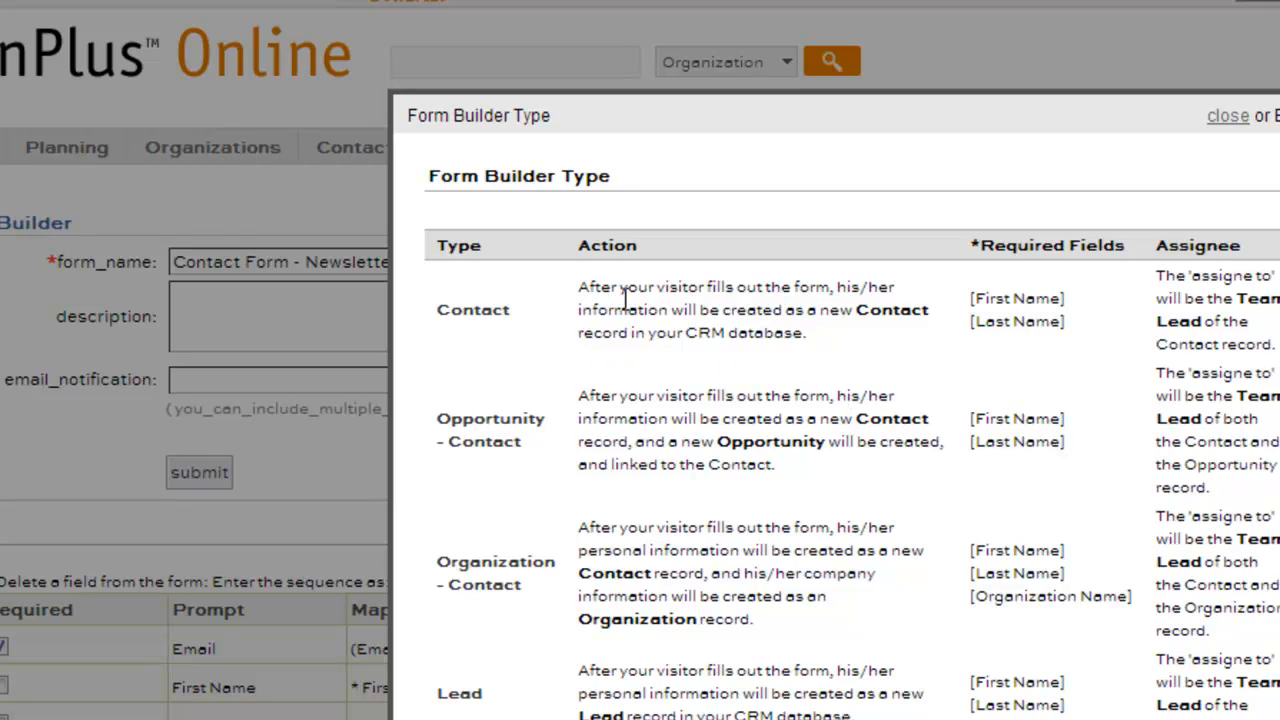
Read through the Form Builder Type explanation and close it
scroll(624, 298, "down", 3)
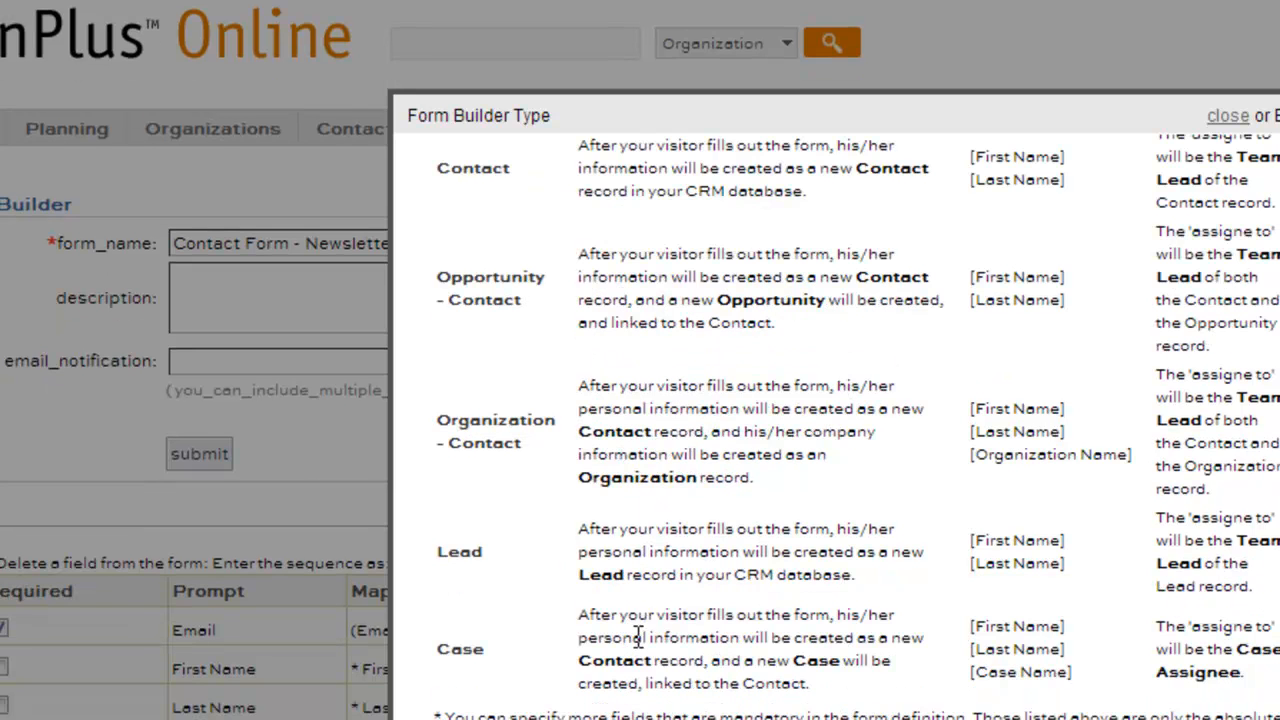
scroll(752, 674, "up", 3)
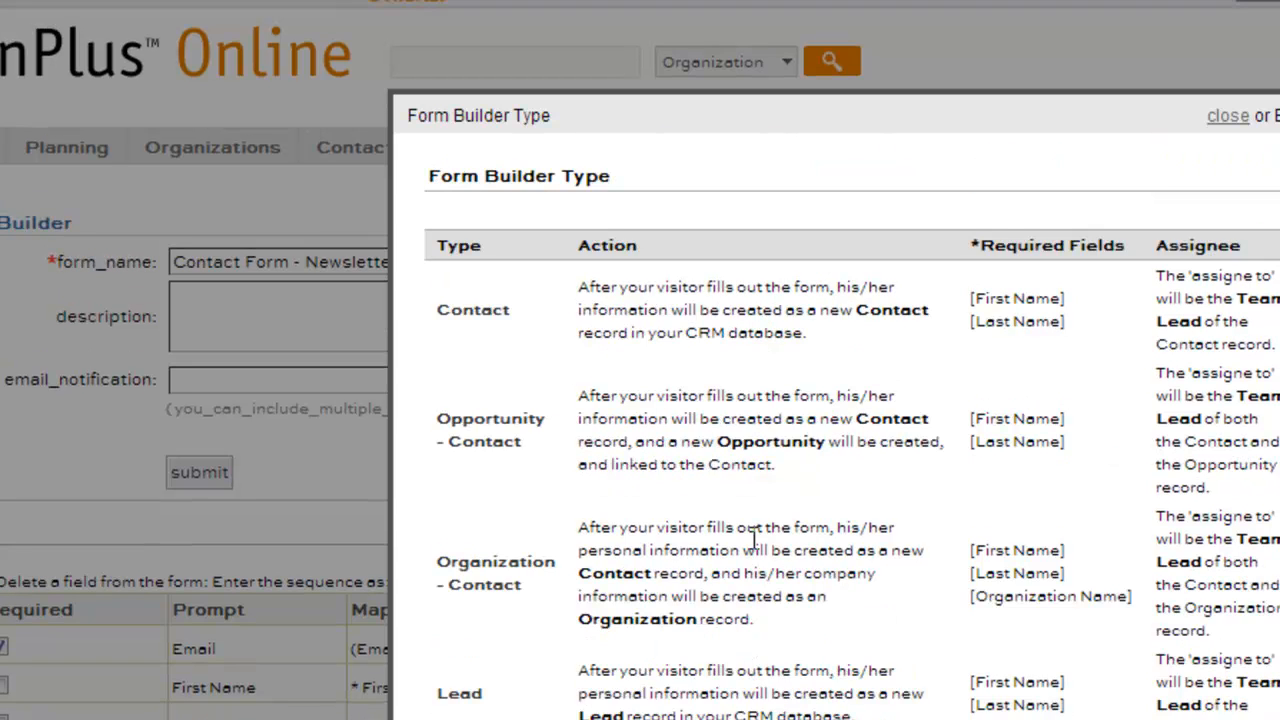
left_click(1227, 118)
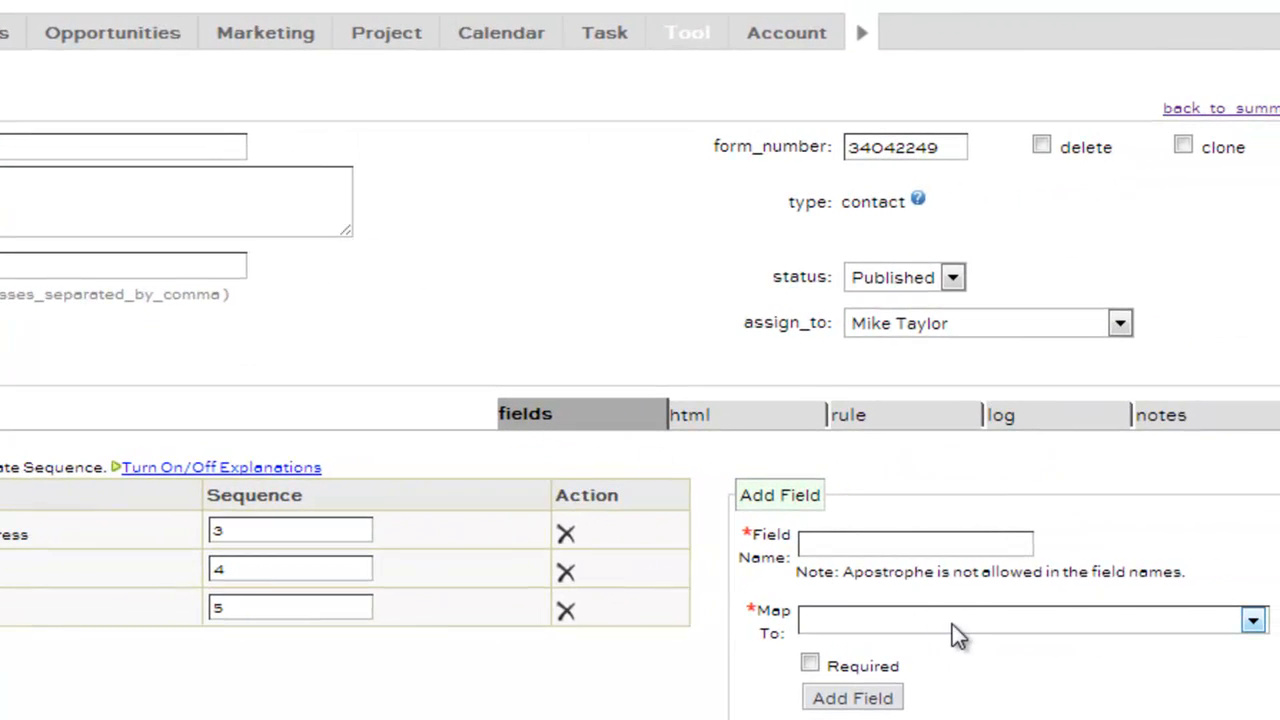
Add a field named 'Phone' mapped to (Phone)Business Phone to the newsletter form
left_click(952, 624)
left_click(1275, 407)
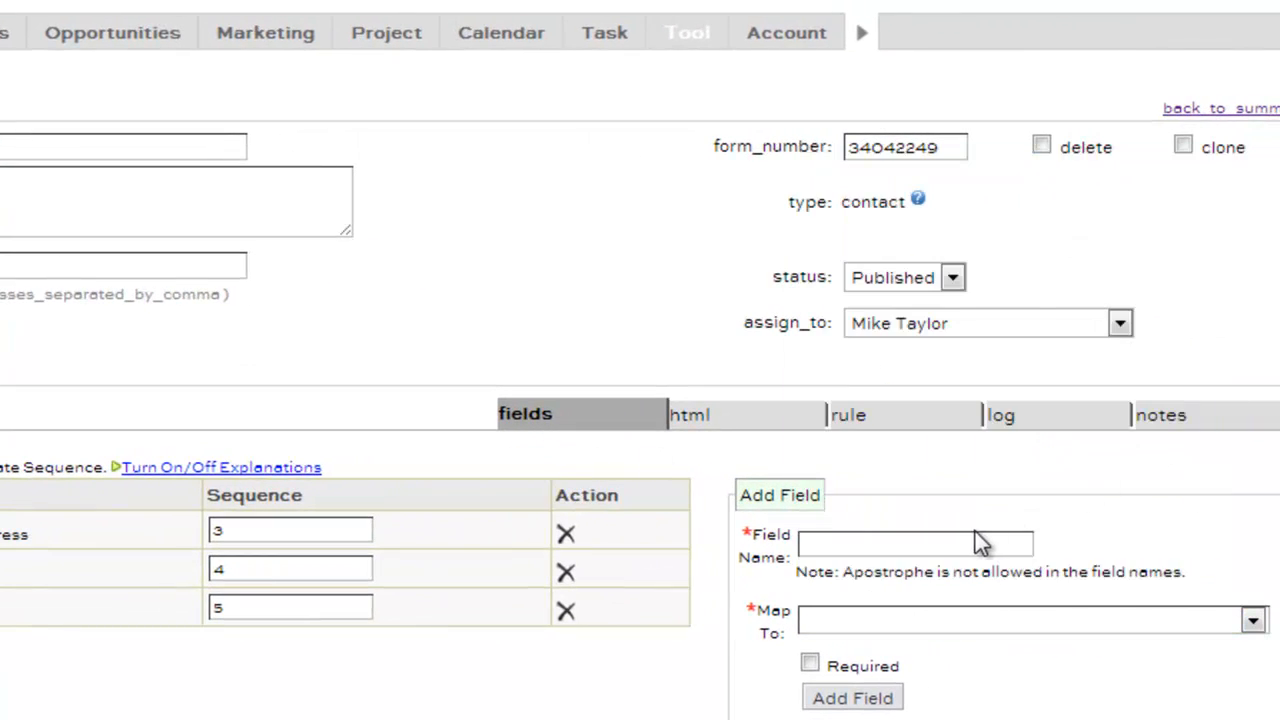
left_click(947, 624)
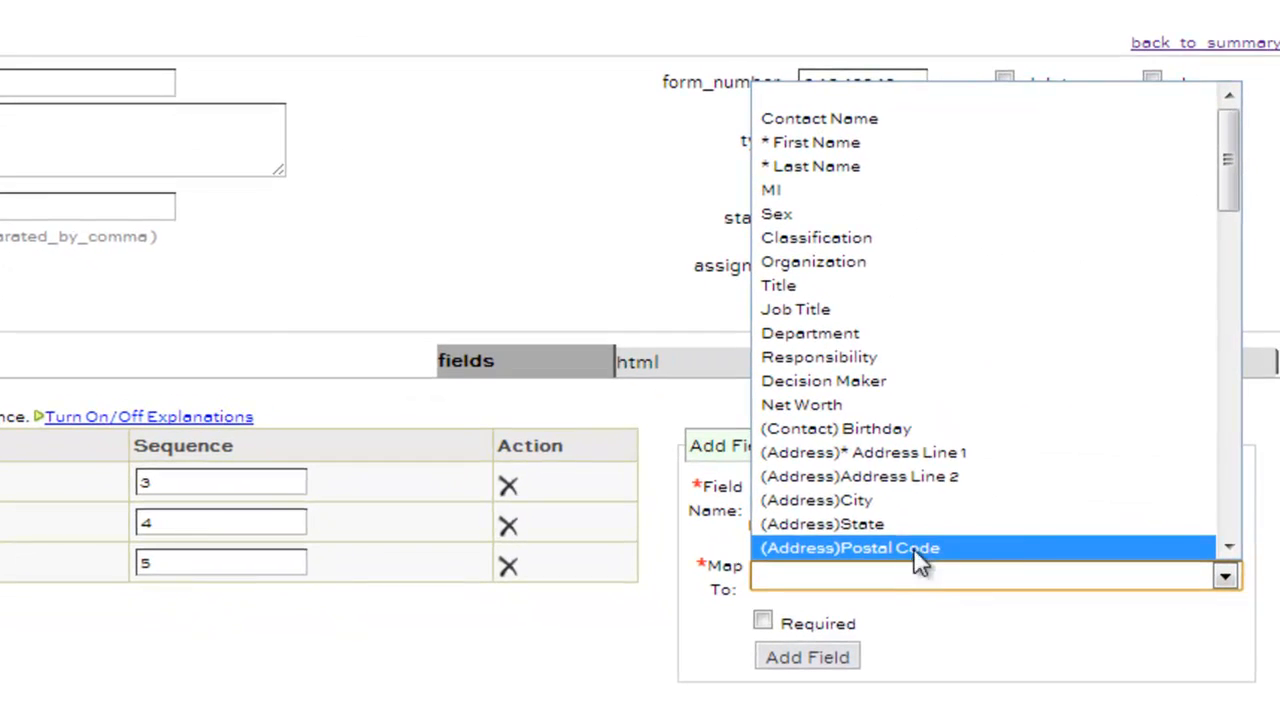
scroll(918, 495, "down", 2)
left_click(912, 512)
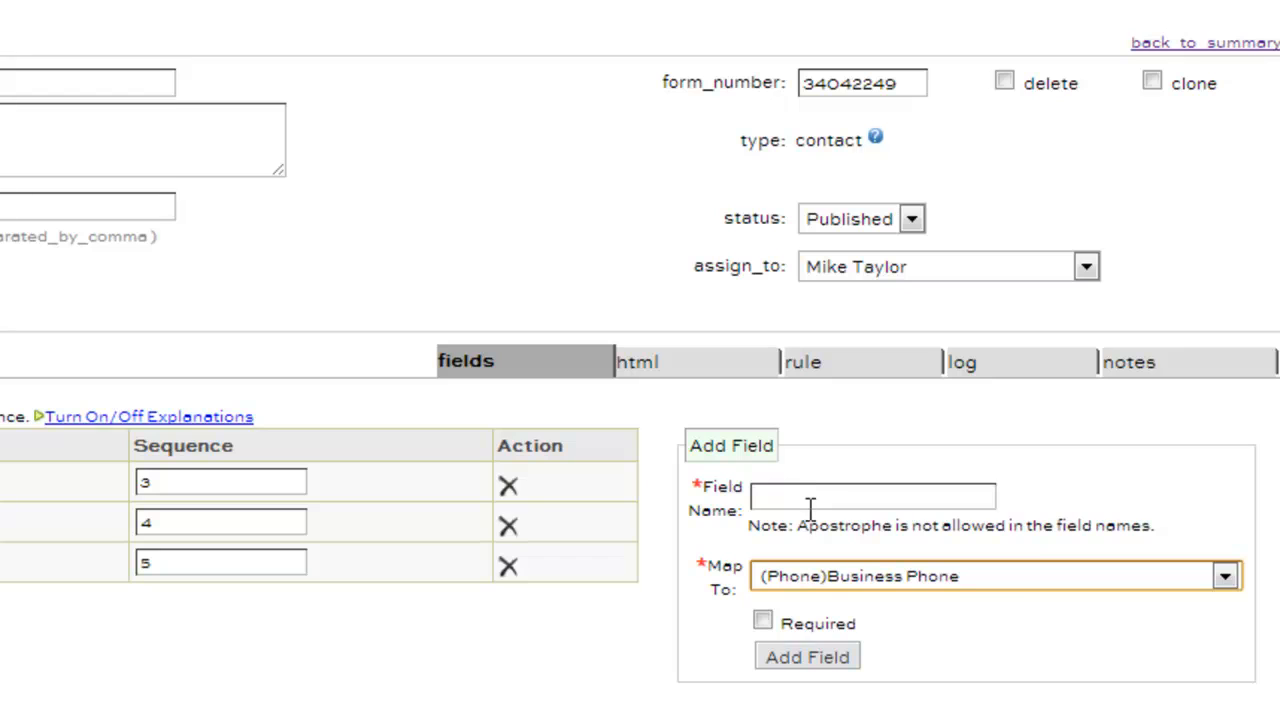
left_click(811, 500)
type("Phone")
key("Tab")
left_click(812, 657)
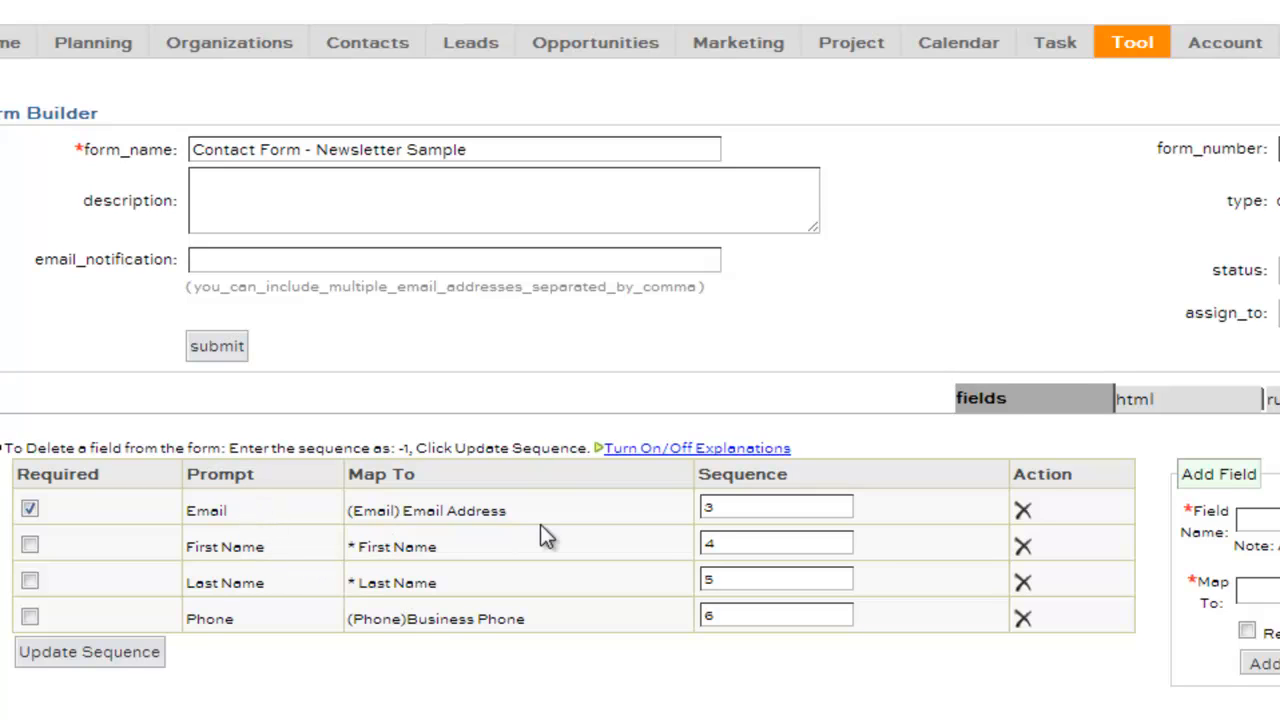
Show the form's HTML code and select the Client Side code block
left_click(1145, 413)
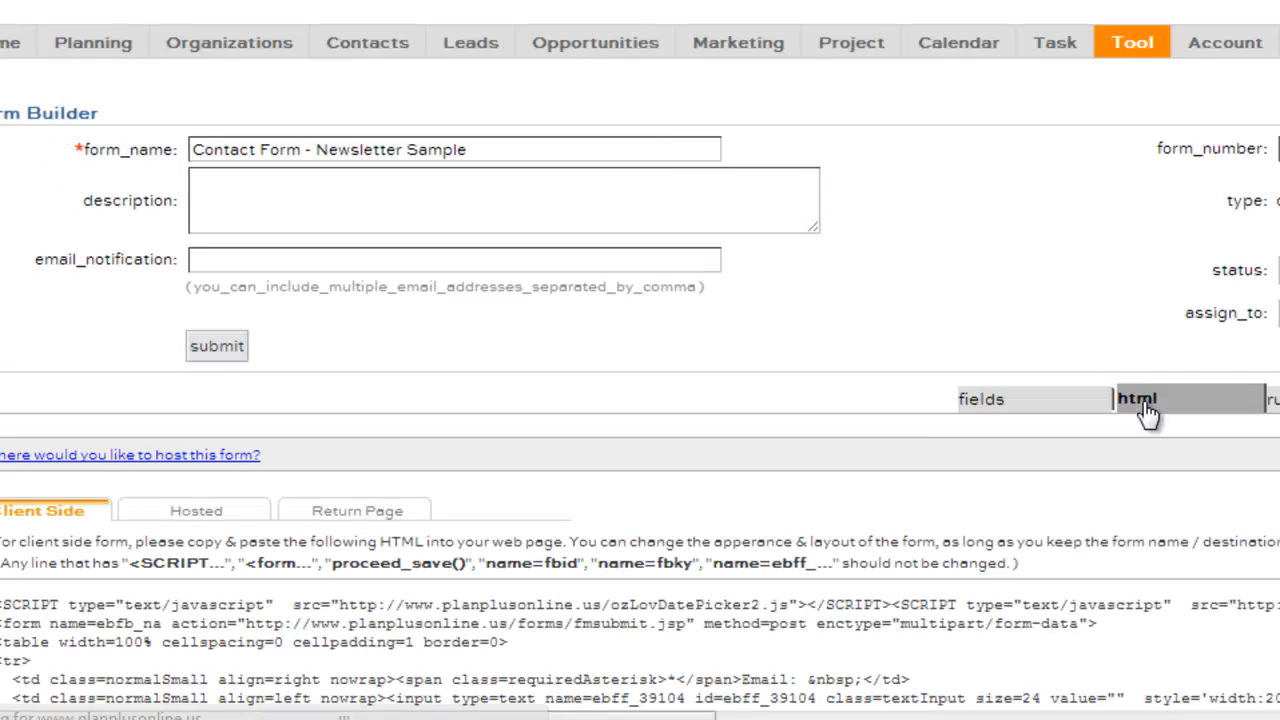
scroll(955, 427, "down", 3)
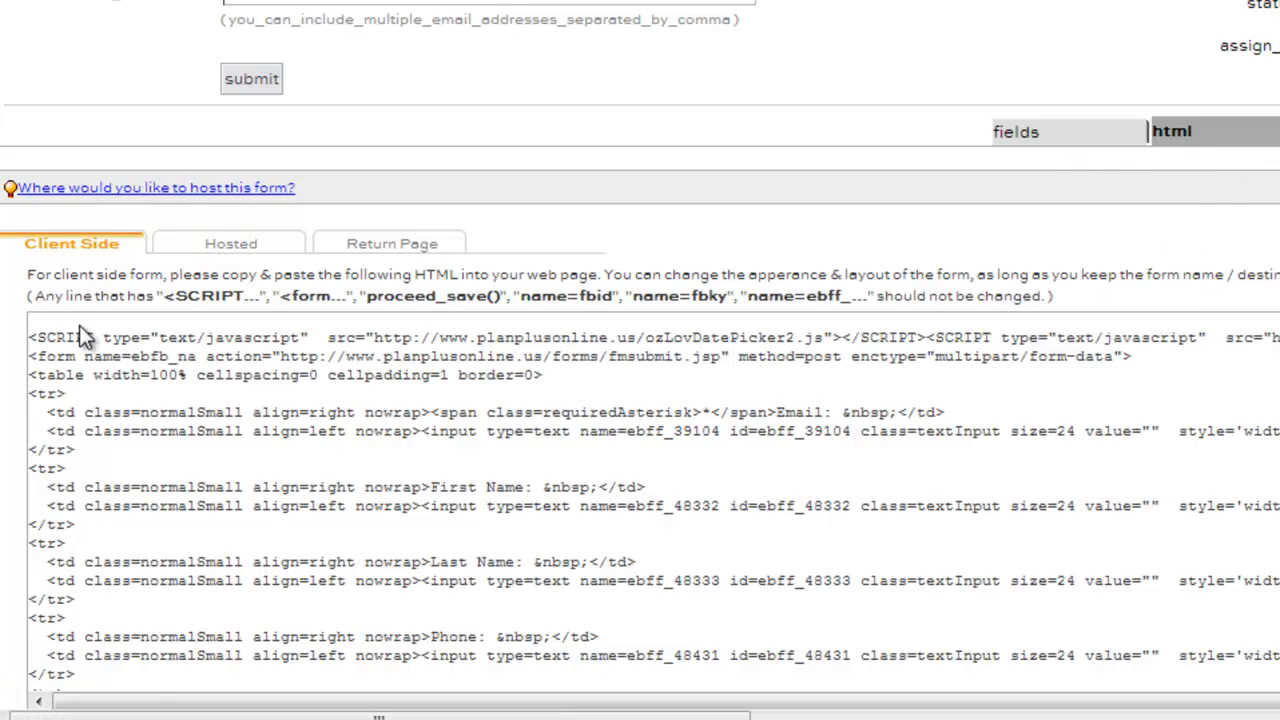
left_click_drag(28, 337, 145, 560)
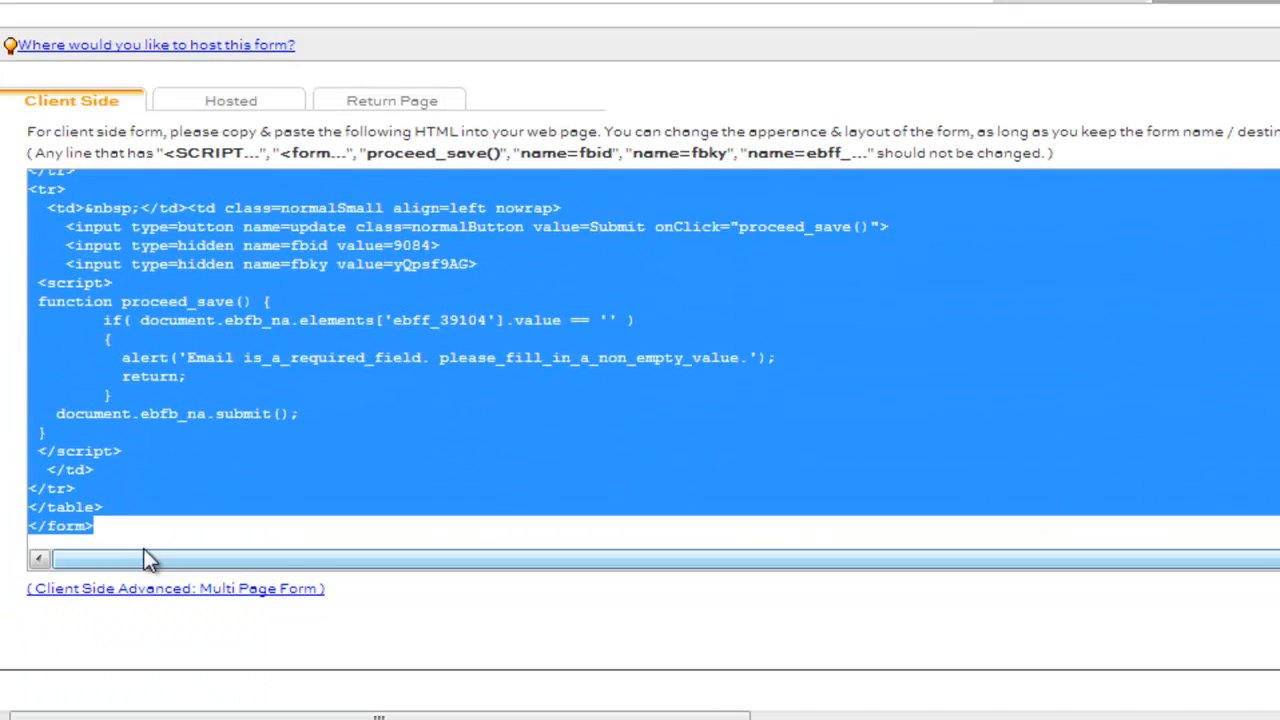
scroll(214, 510, "up", 5)
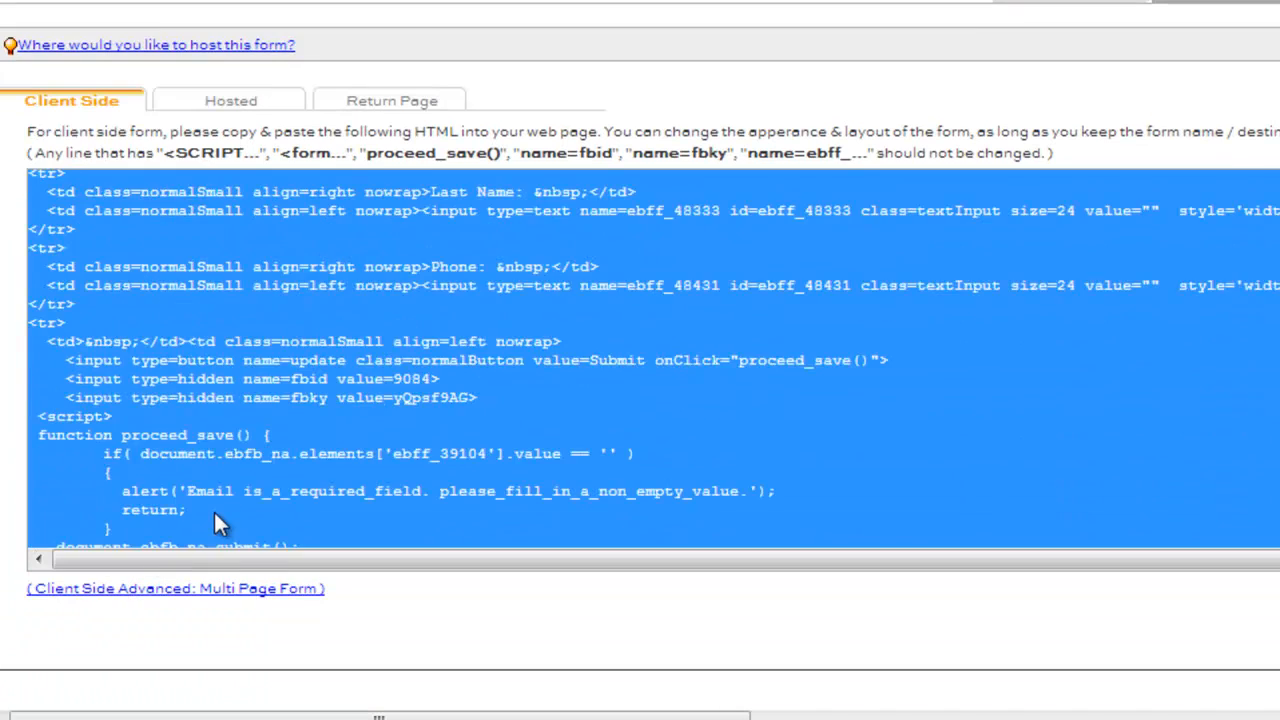
scroll(14, 560, "up", 3)
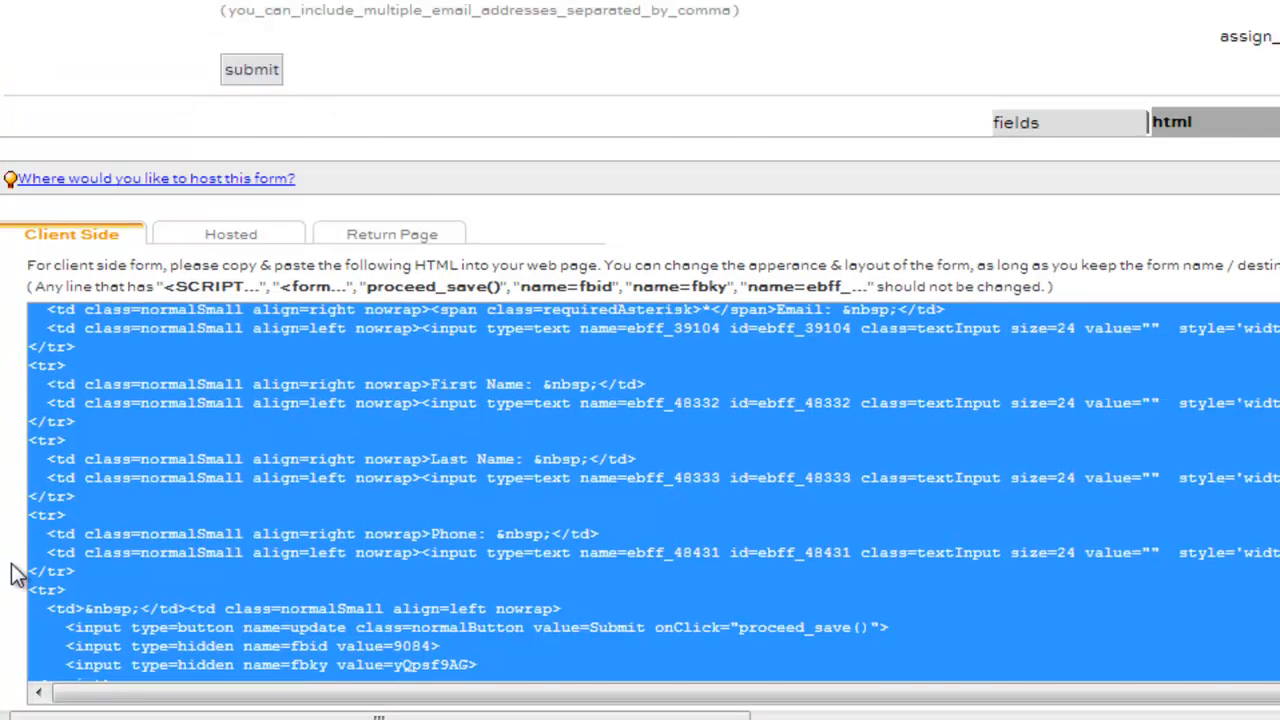
scroll(11, 563, "up", 1)
scroll(6, 570, "down", 1)
In the Hosted code, delete and restore some lines, then submit it unchanged
left_click(234, 240)
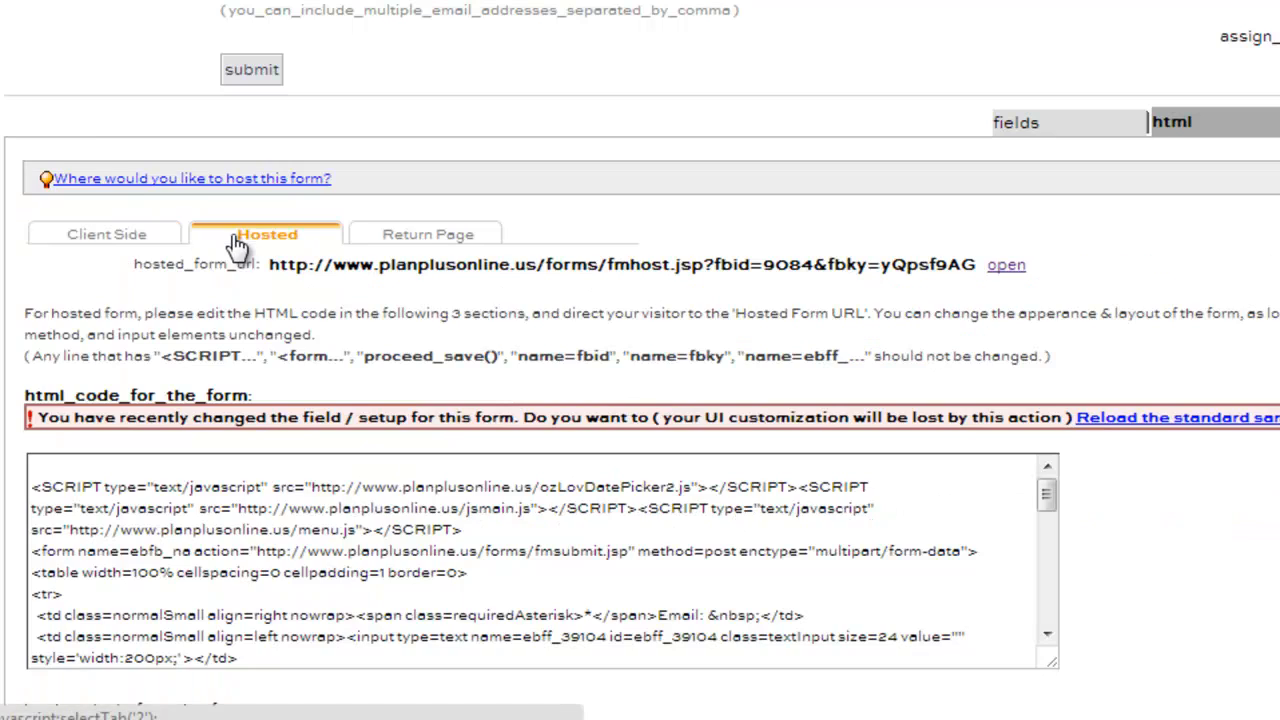
left_click_drag(38, 465, 3, 710)
key("Delete")
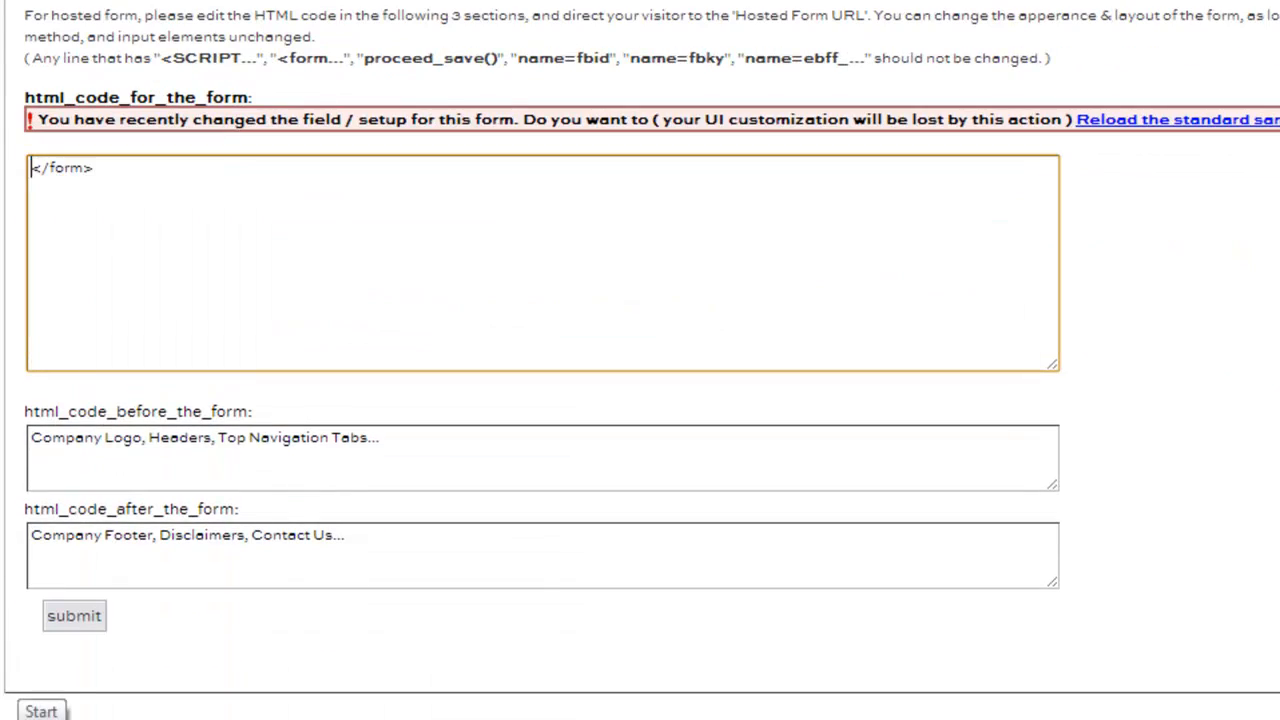
left_click_drag(105, 167, 12, 188)
key("ctrl+z")
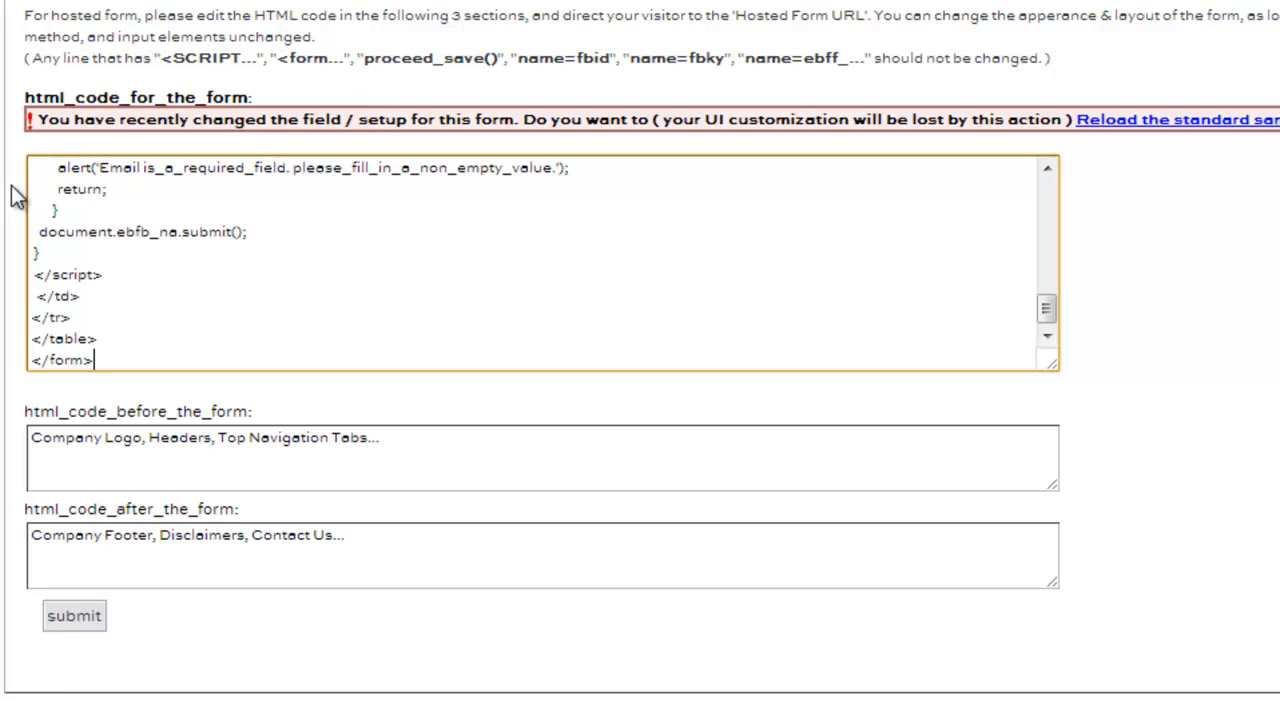
scroll(174, 240, "up", 10)
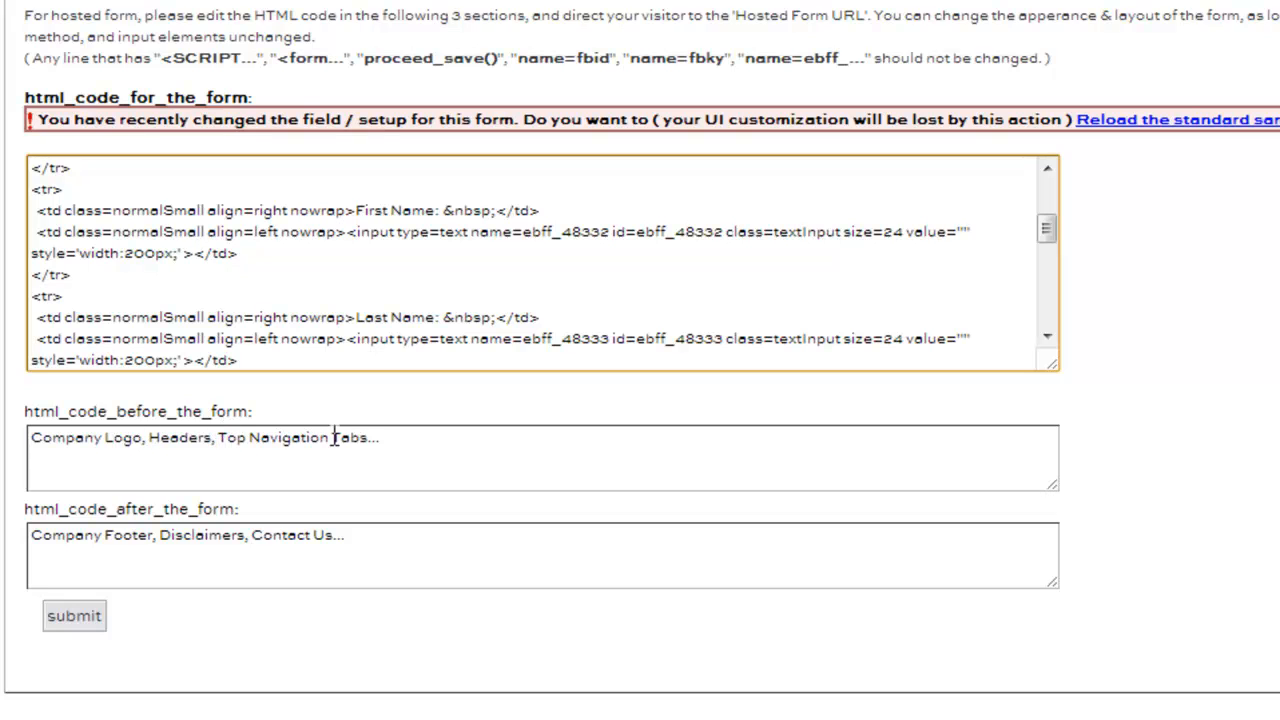
left_click(76, 624)
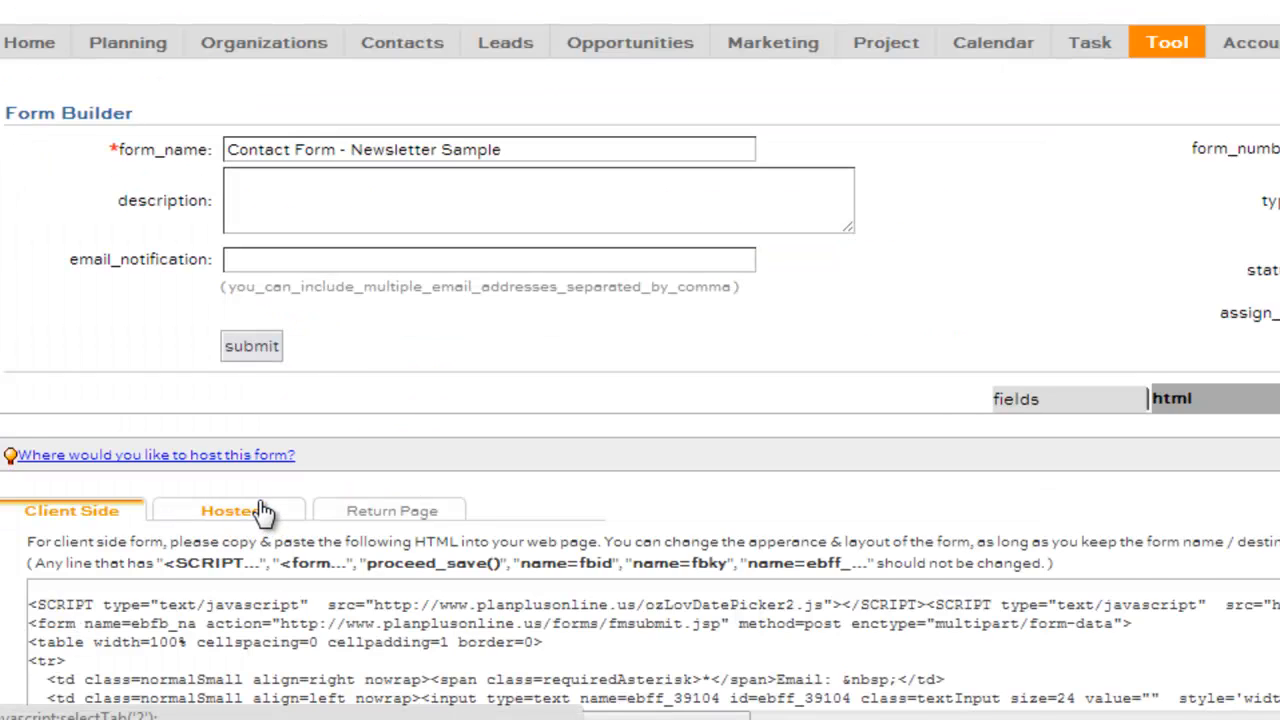
left_click(262, 508)
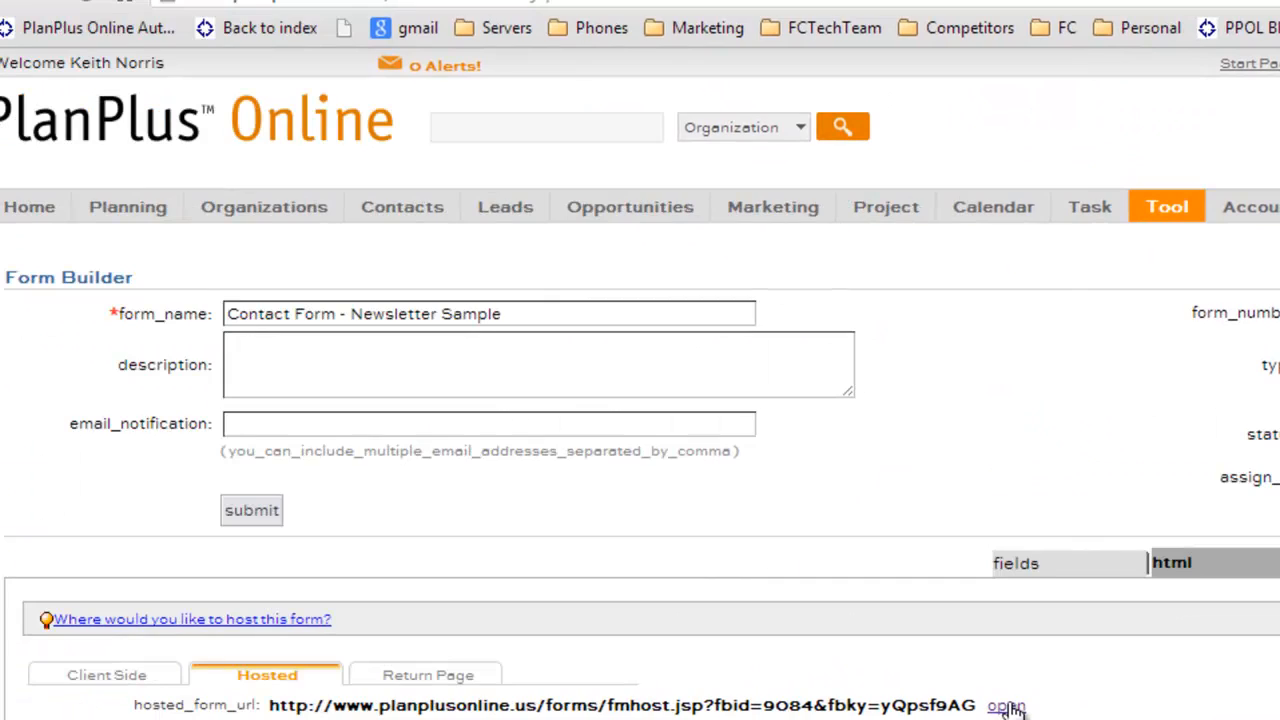
Submit a test entry with e-mail, first and last name, and phone through the hosted form, then close it
left_click(839, 659)
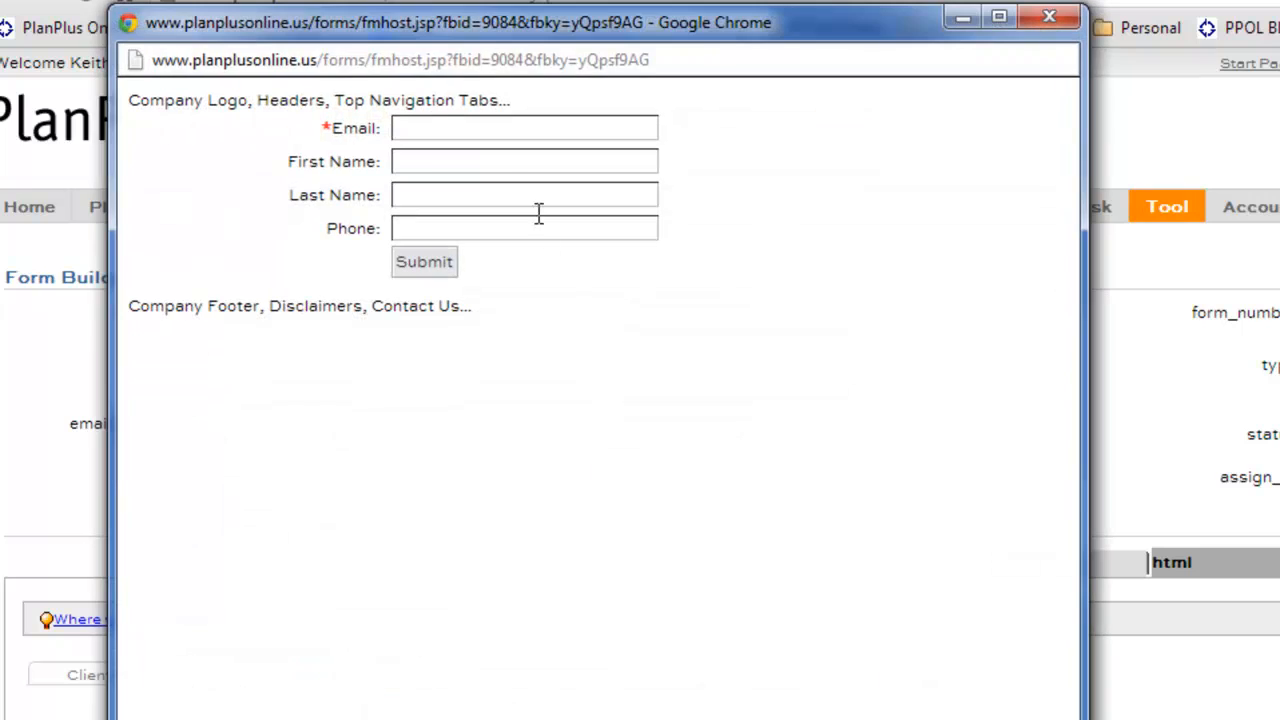
left_click(426, 124)
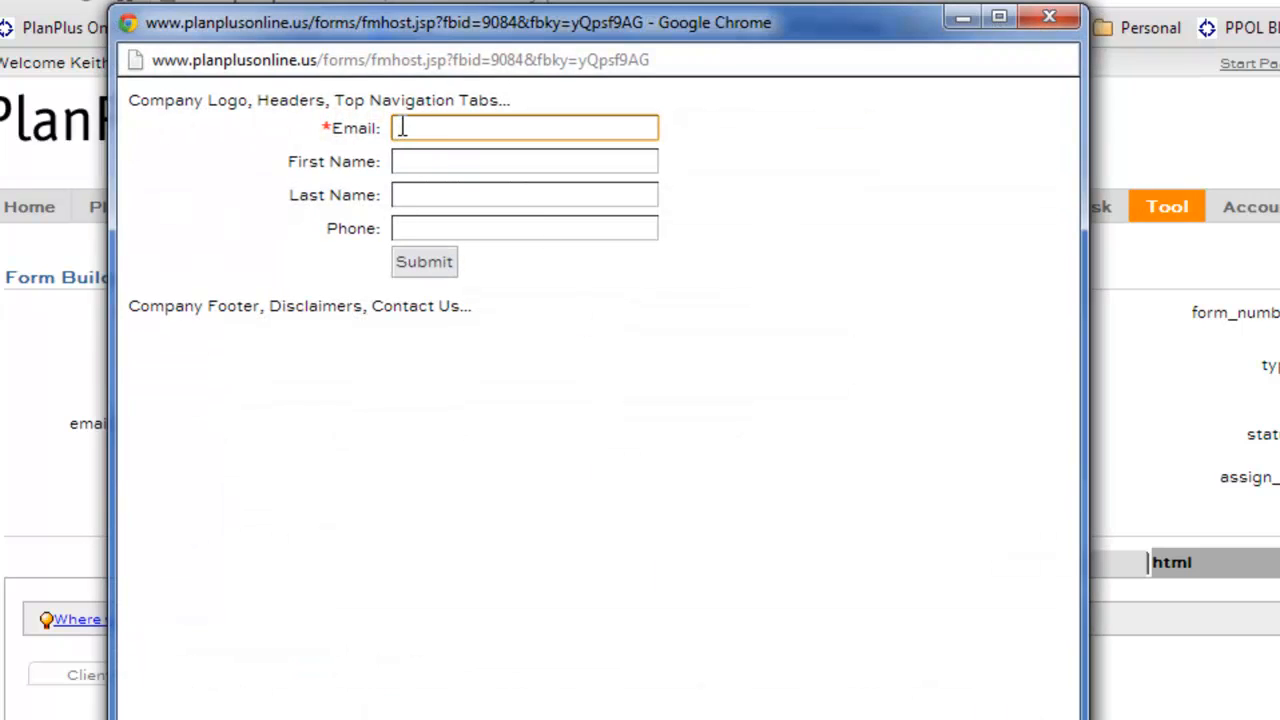
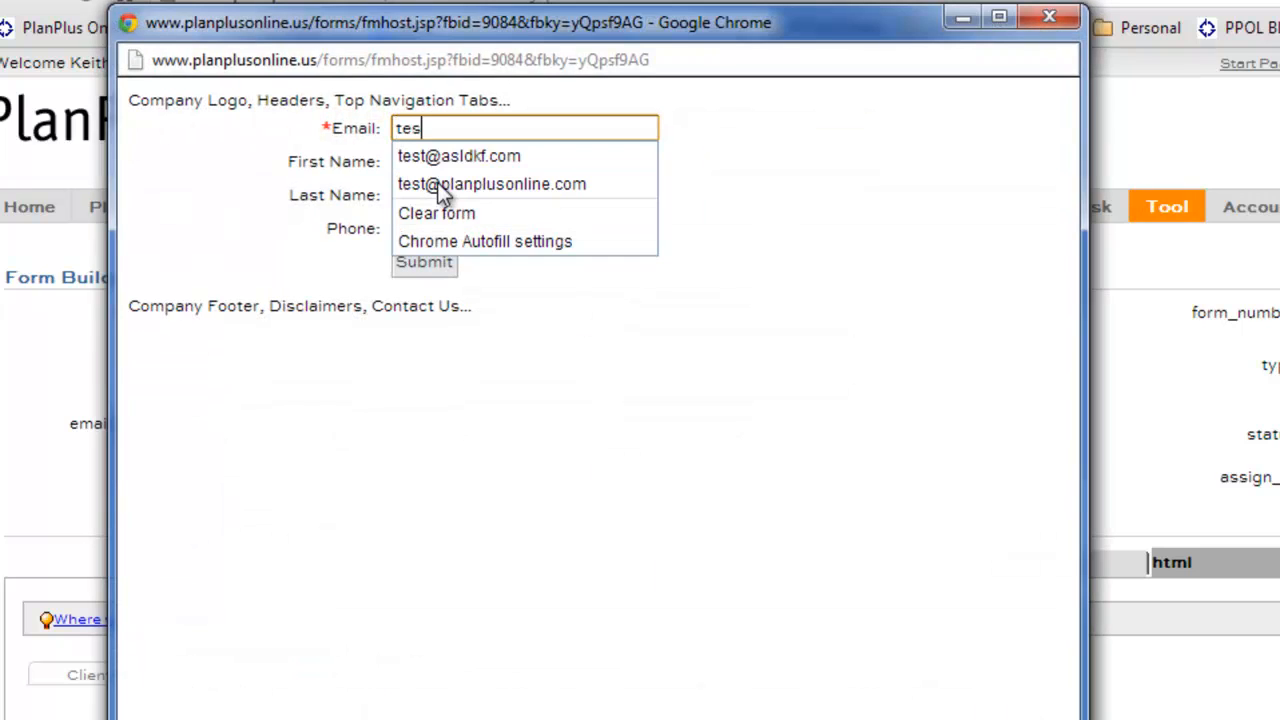
key("Tab")
type("John")
key("Tab")
type("Test")
key("Tab")
type("888-555-1212")
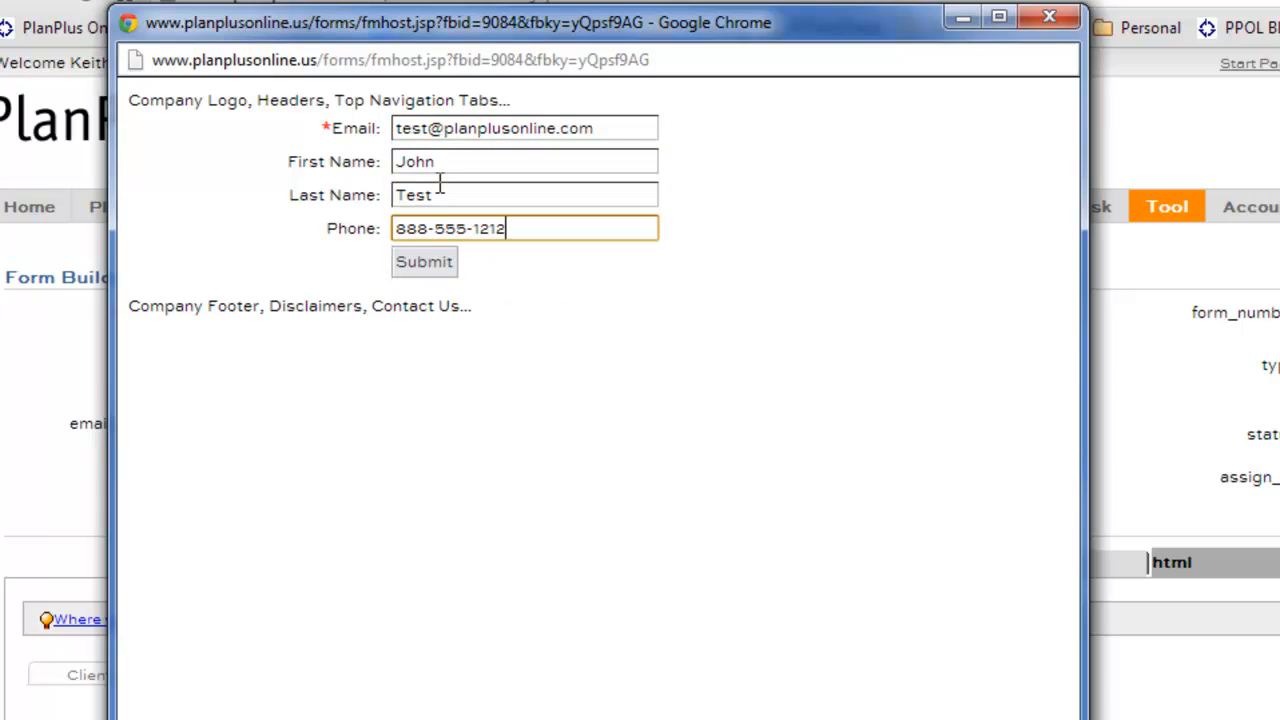
left_click(438, 266)
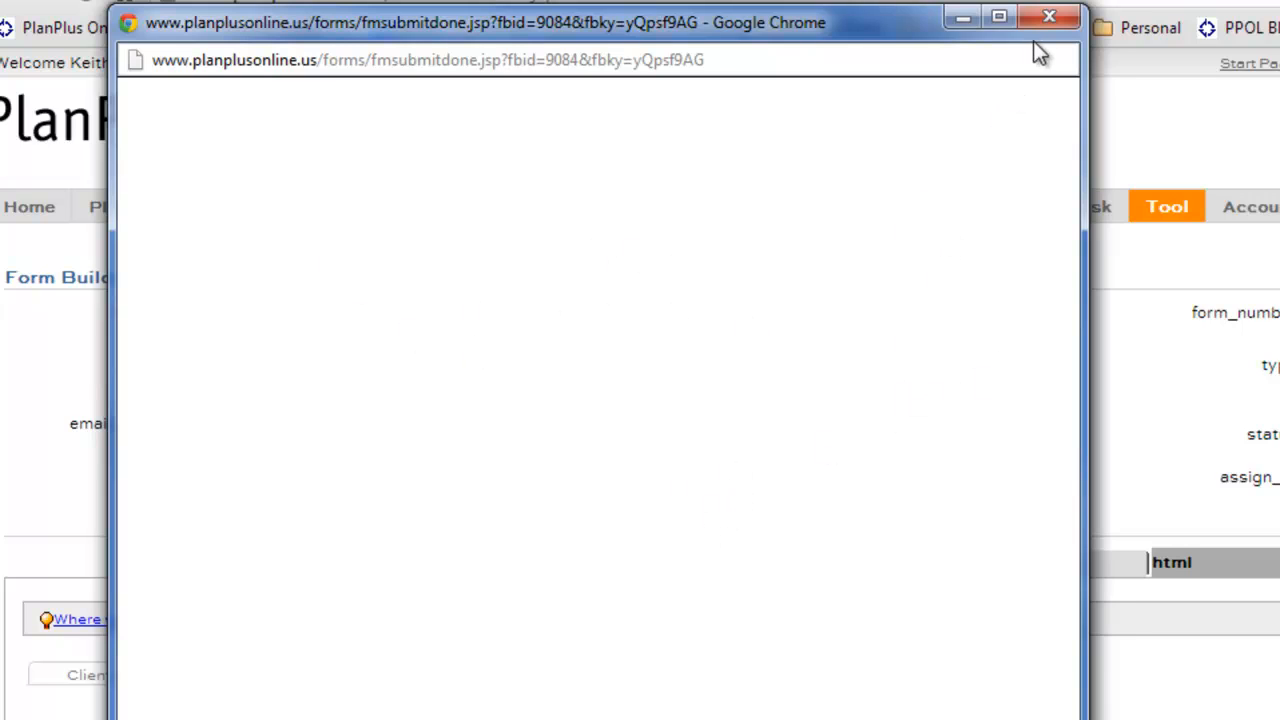
left_click(1047, 18)
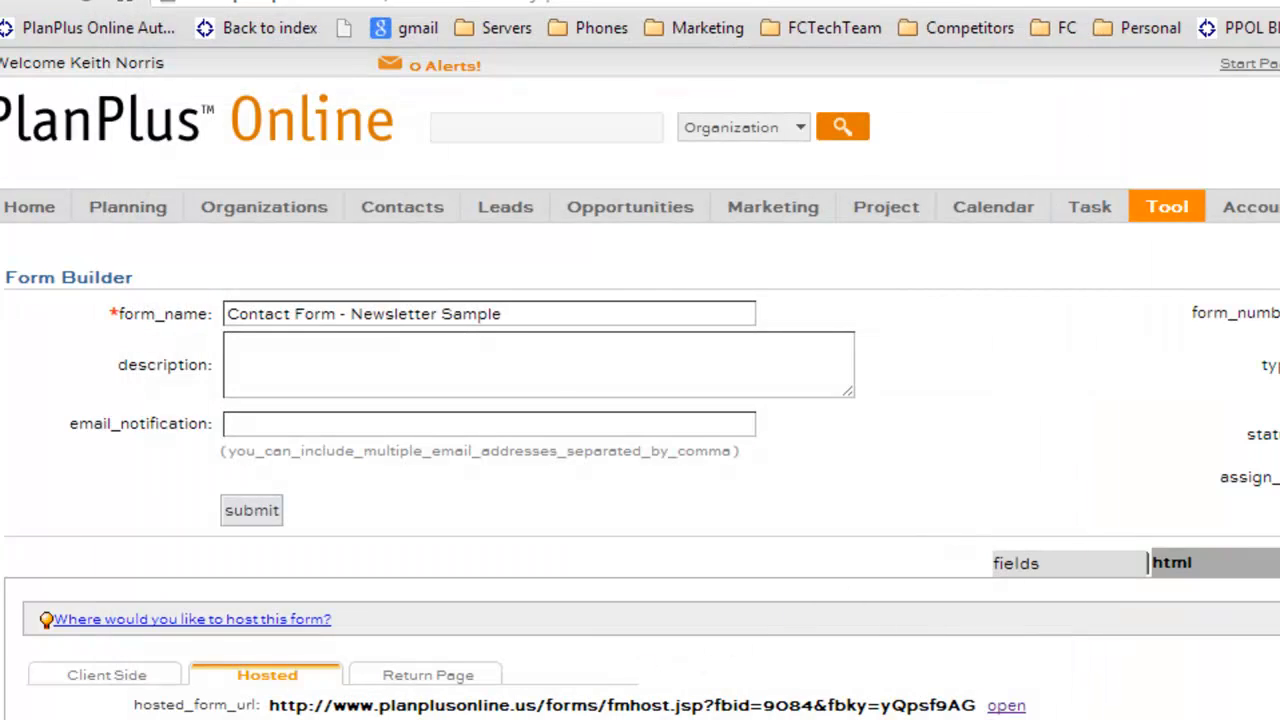
Scroll to the top of Form Builder and expand the assign_to list of users and groups
scroll(582, 561, "down", 3)
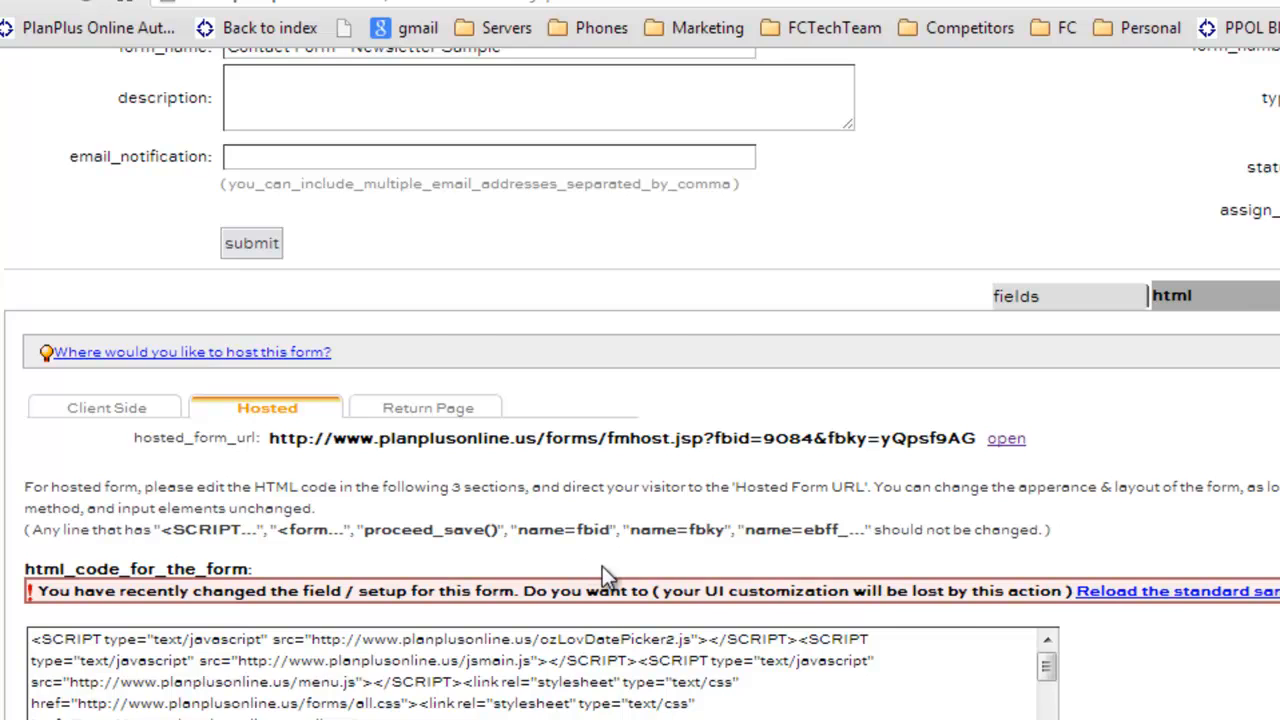
scroll(603, 570, "up", 1)
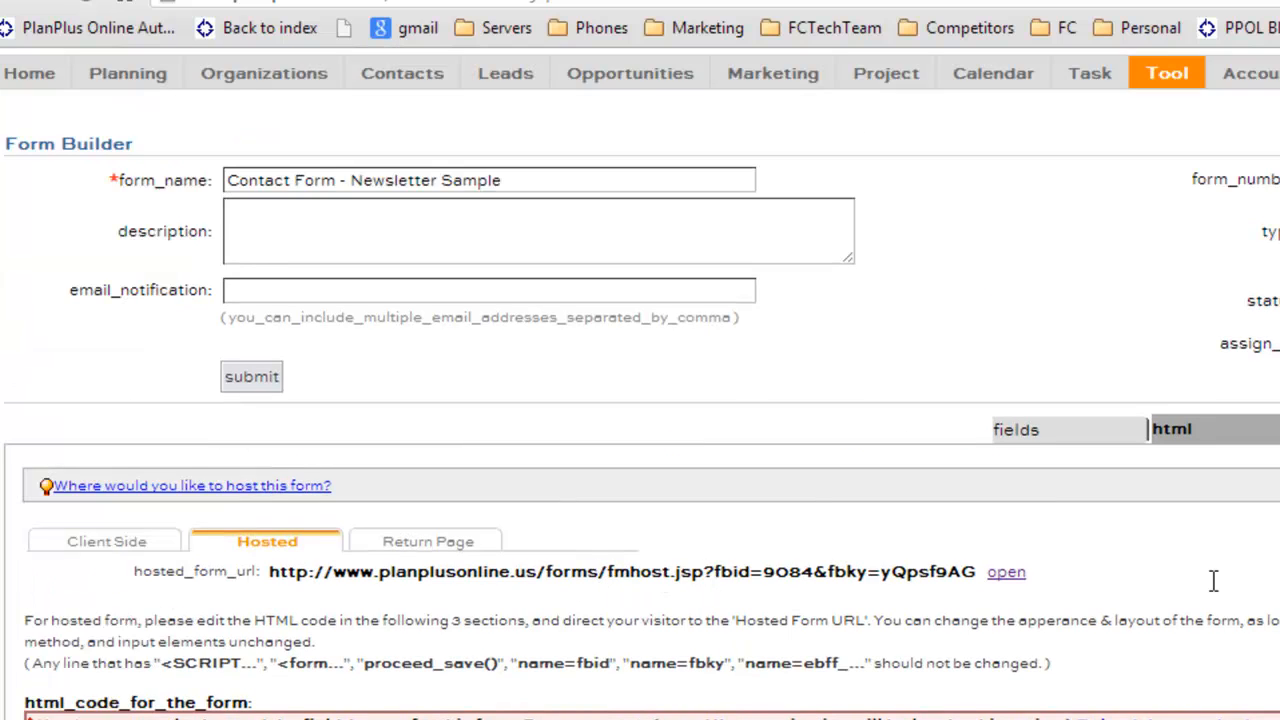
scroll(1213, 580, "up", 1)
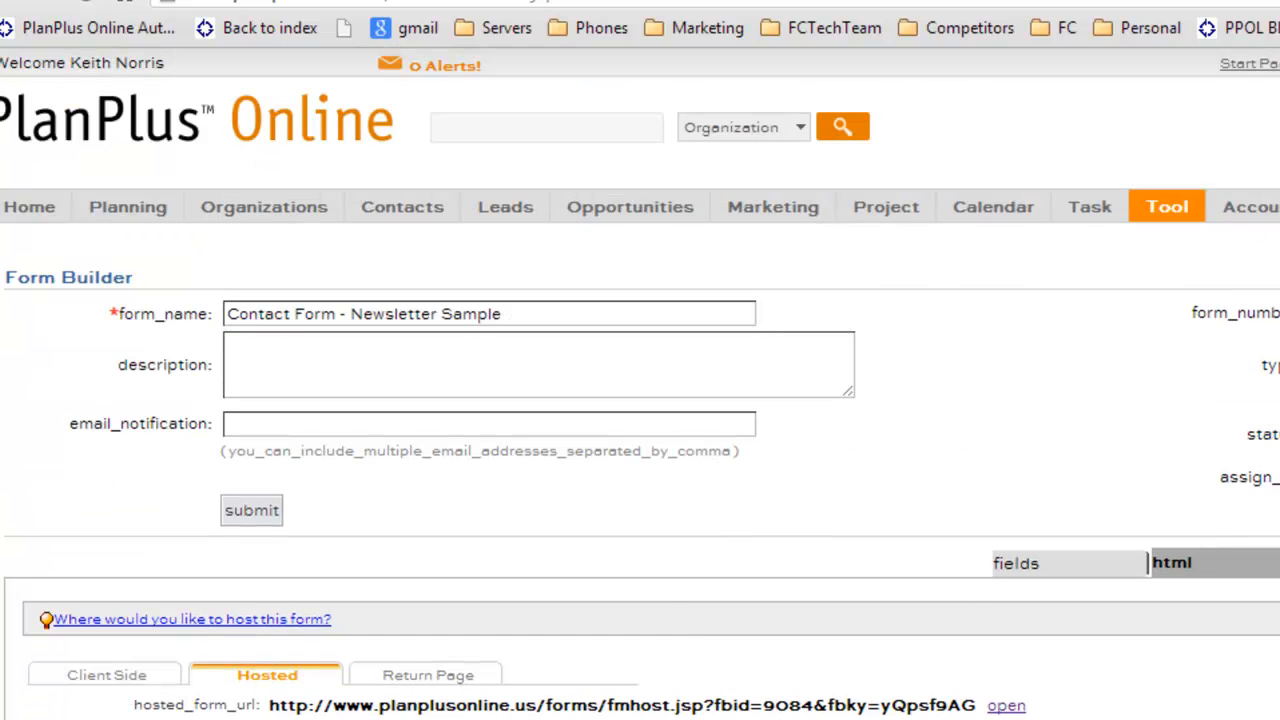
left_click(254, 423)
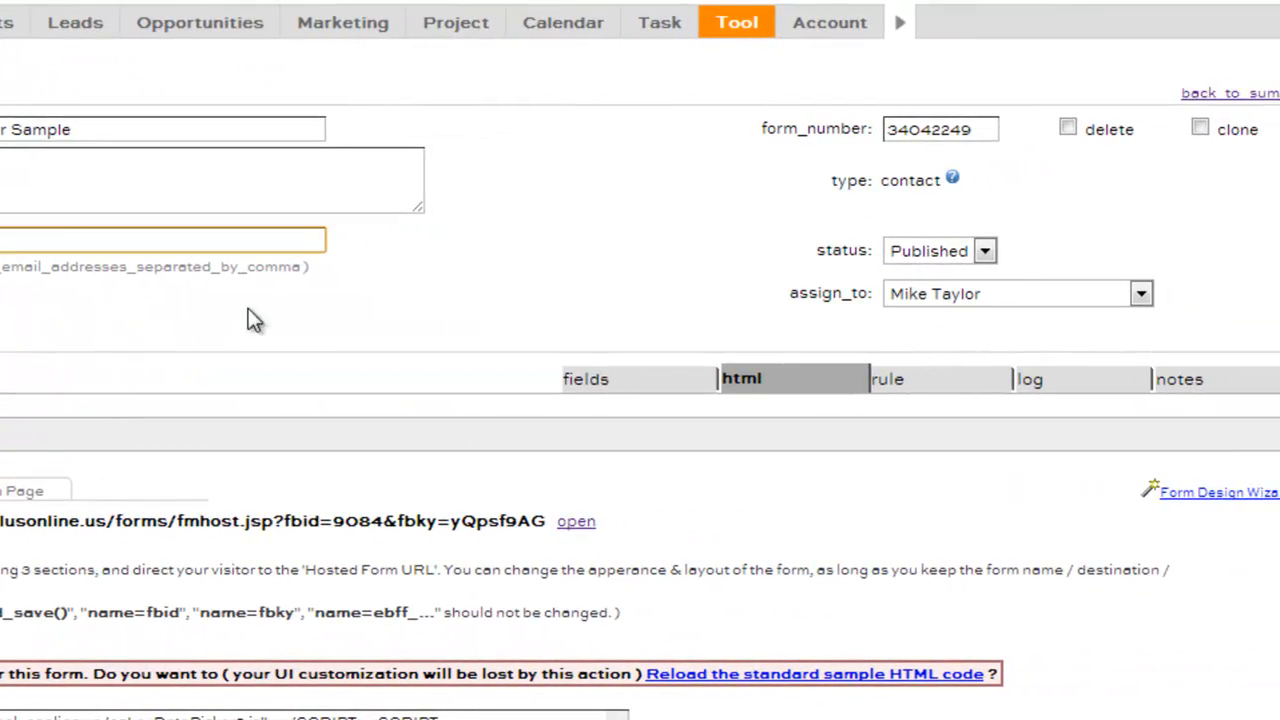
left_click(905, 293)
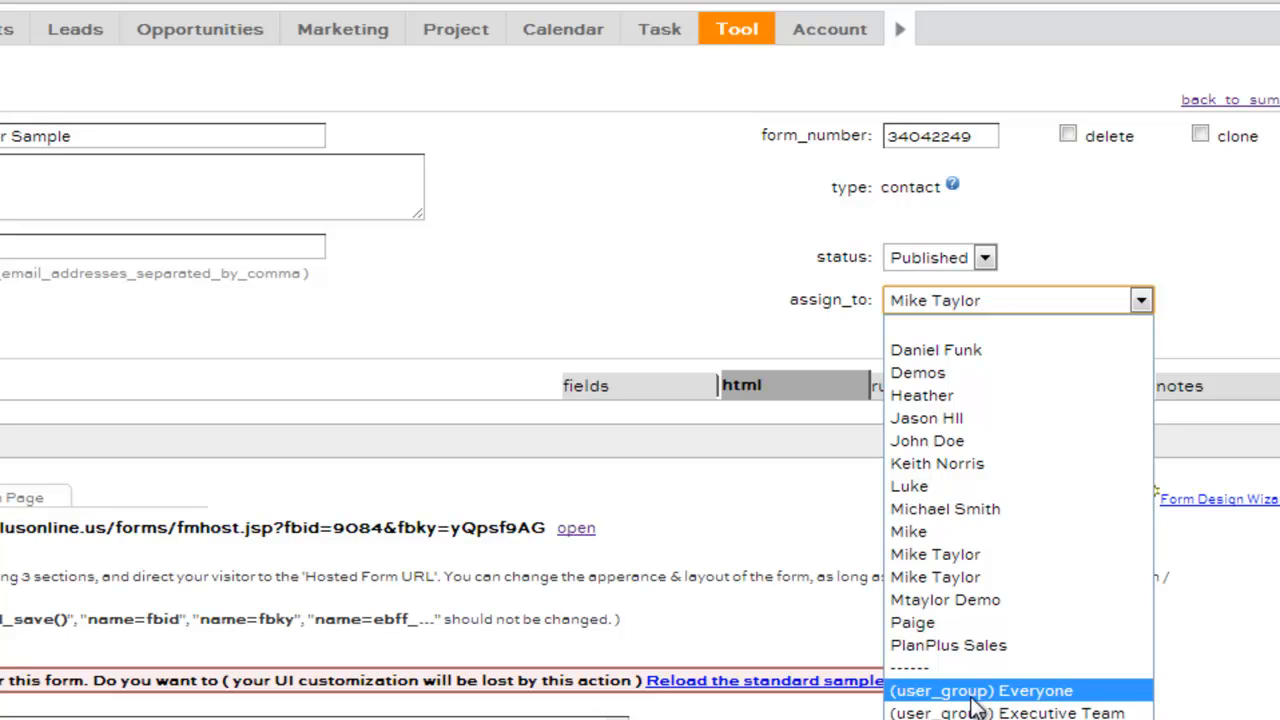
Set the Return Page display HTML to 'Thank you' and submit the setting
left_click(689, 304)
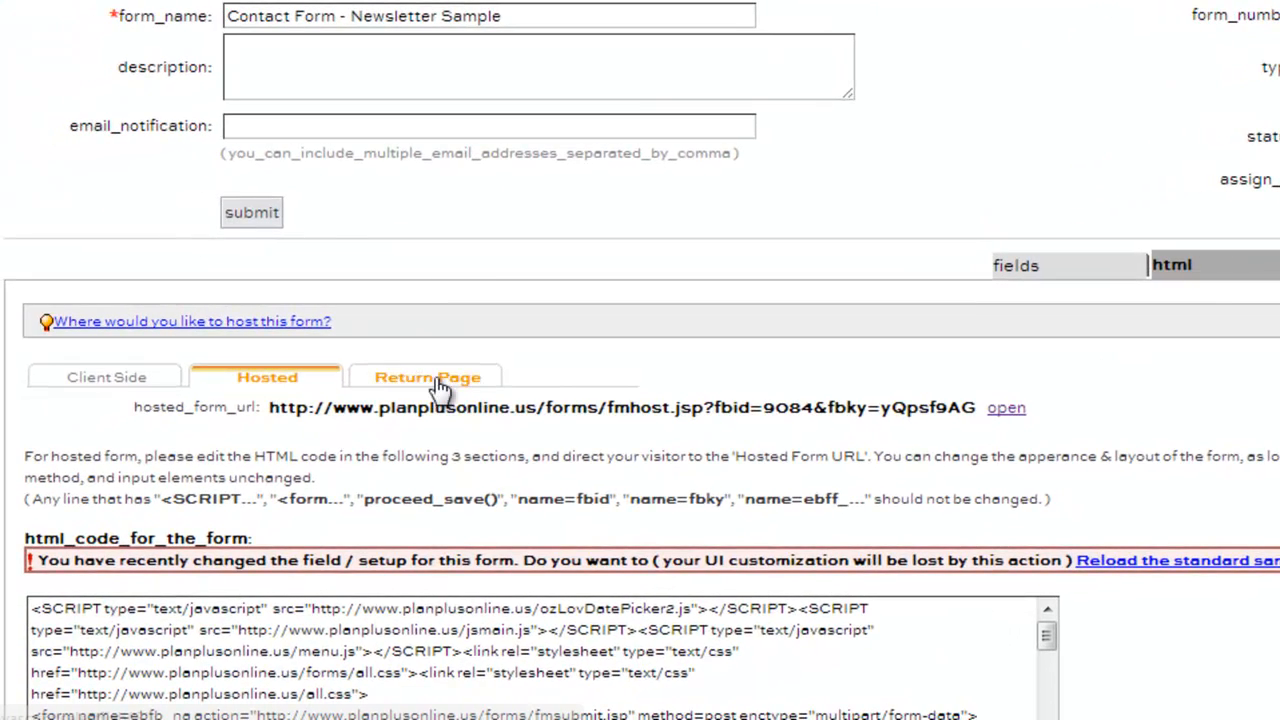
left_click(440, 387)
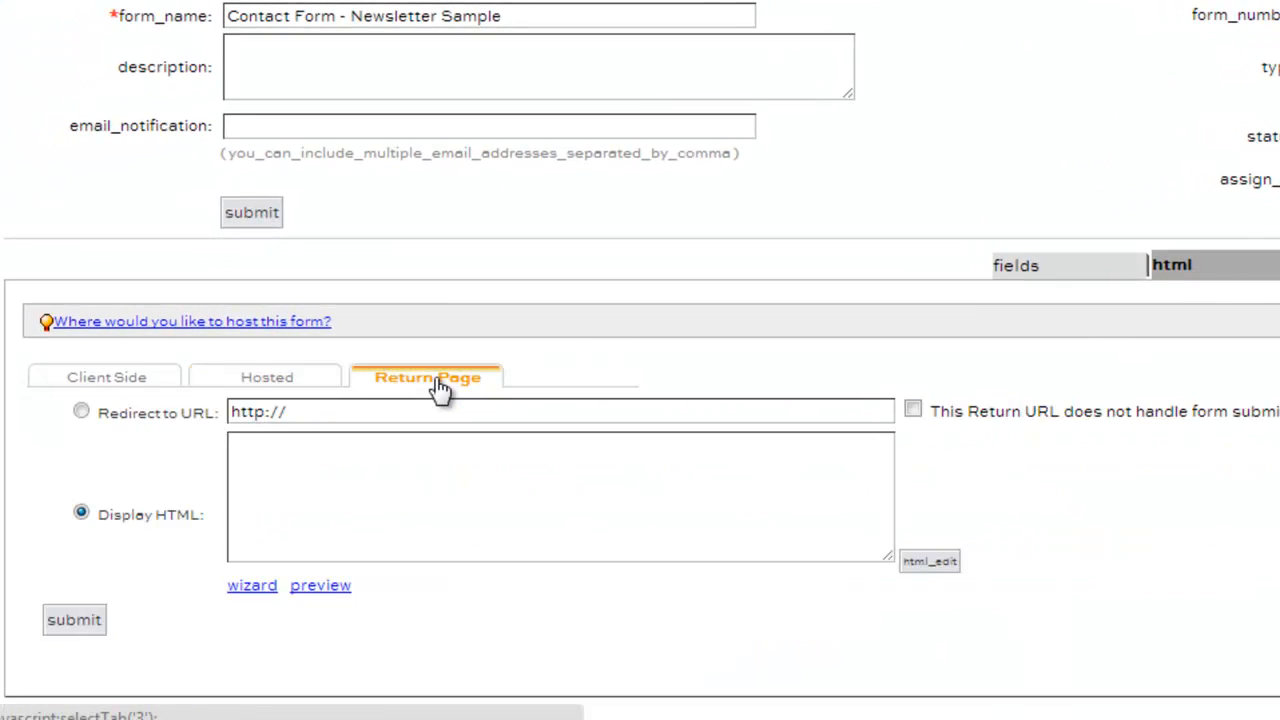
left_click(330, 414)
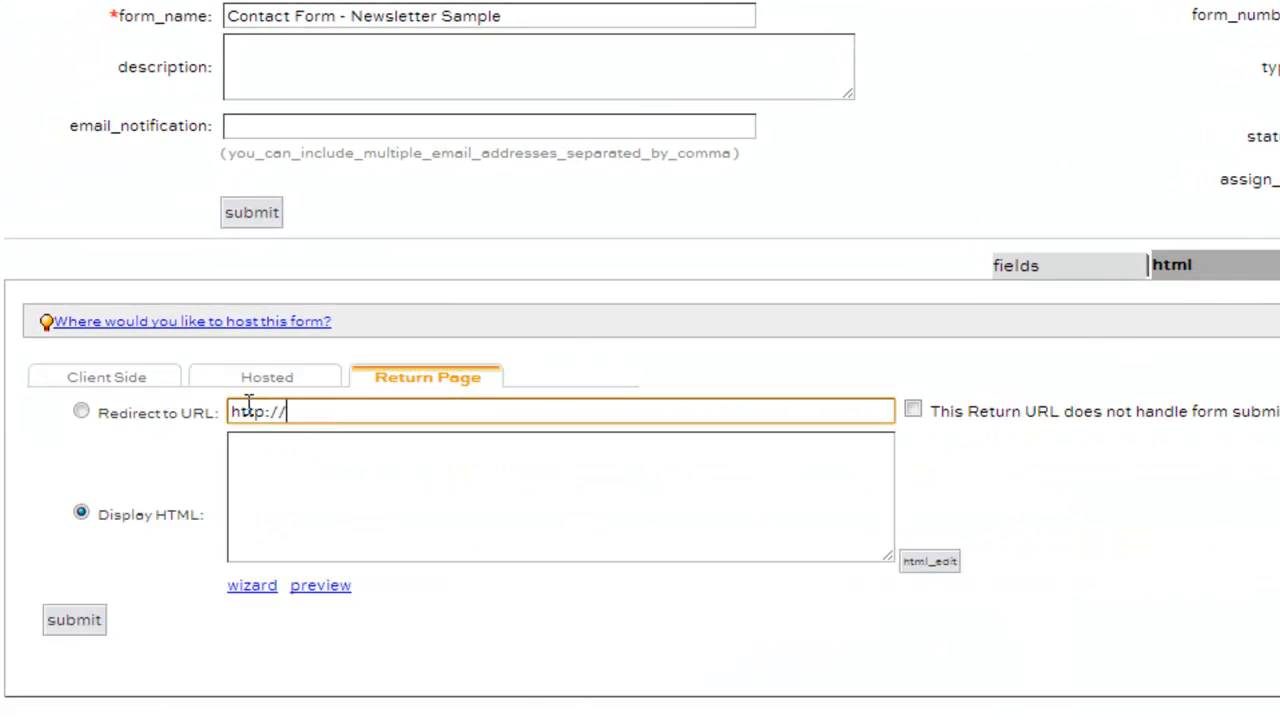
left_click(315, 475)
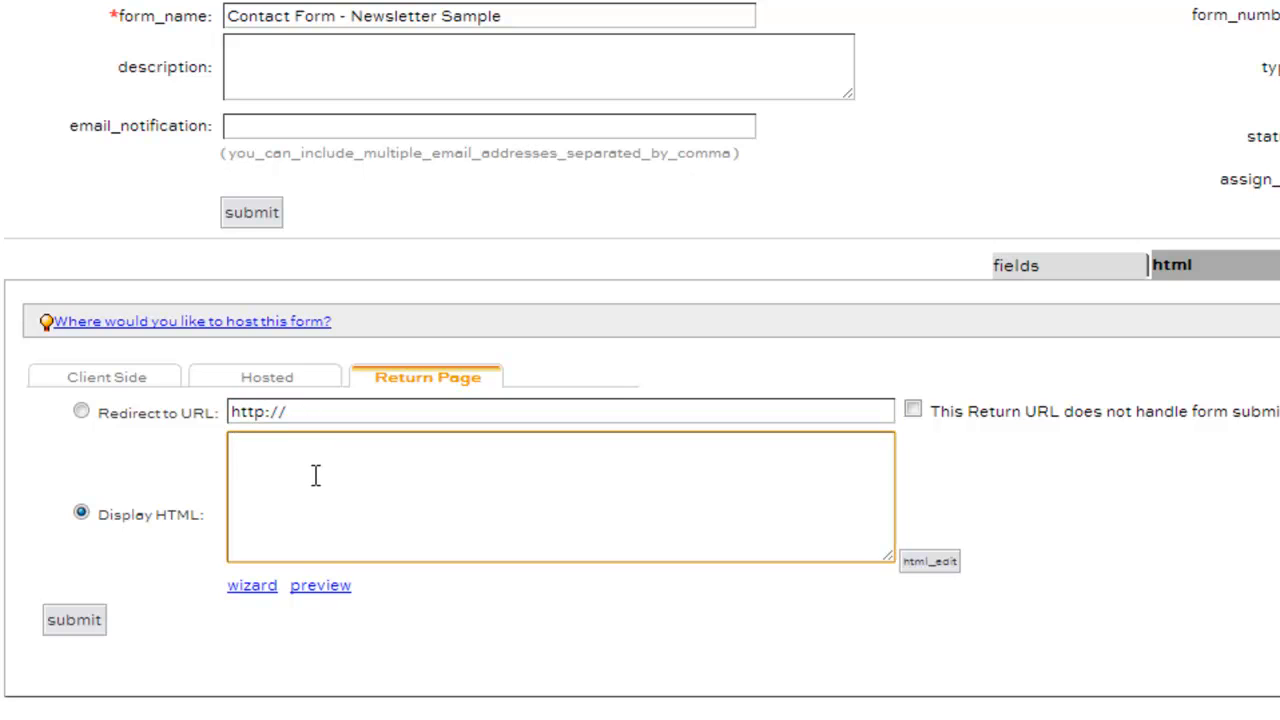
type("Thank you")
left_click(74, 620)
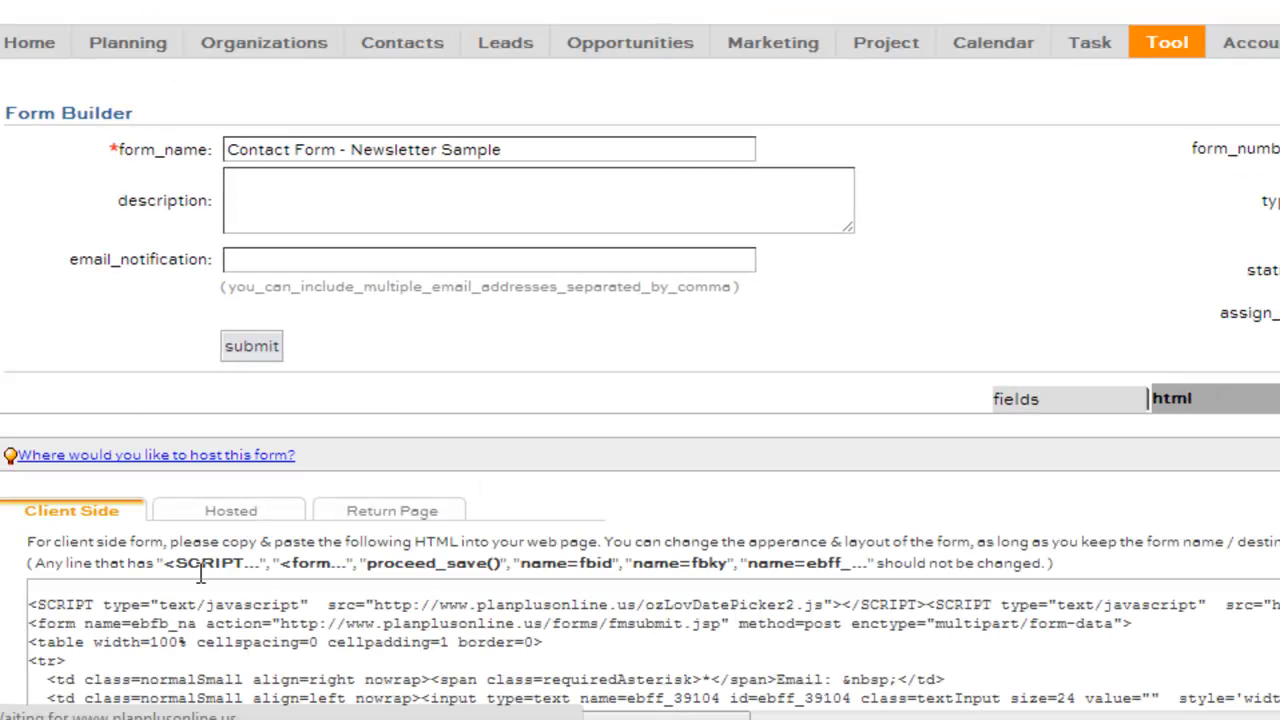
Submit a second hosted-form test entry with e-mail, name and phone, then close the thank-you window
left_click(252, 516)
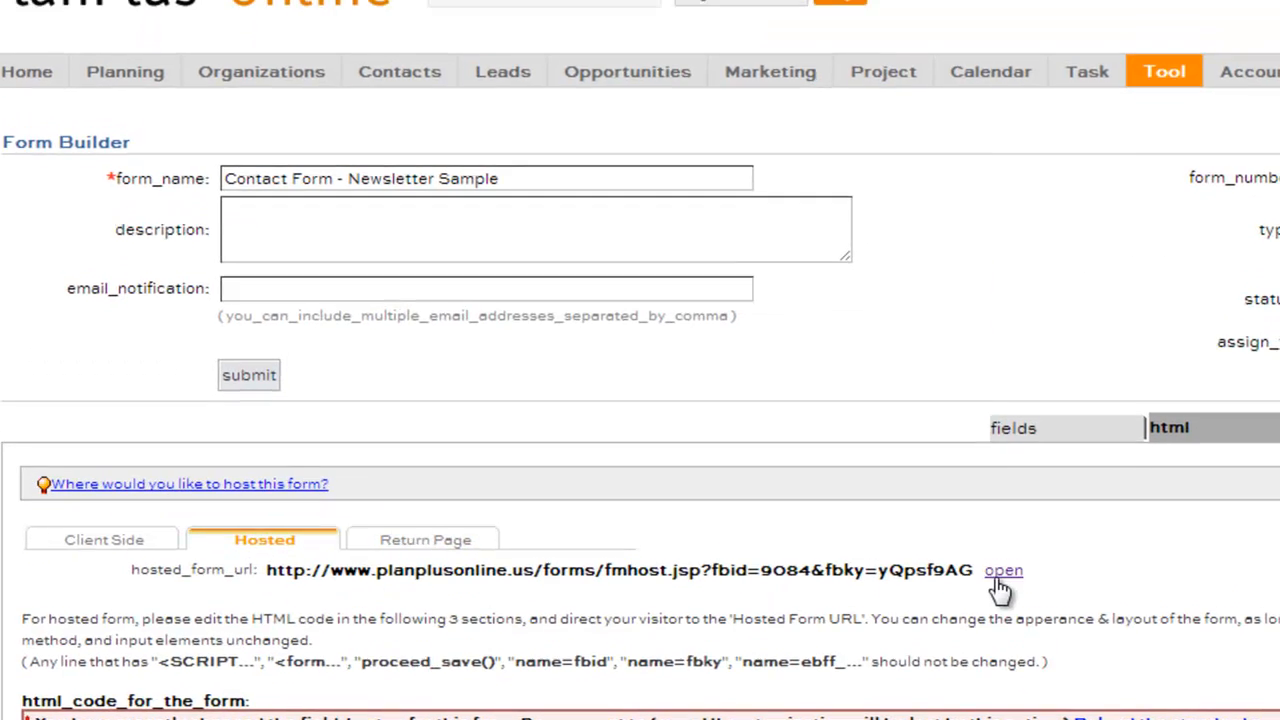
left_click(998, 578)
left_click(447, 126)
key("Tab")
type("John")
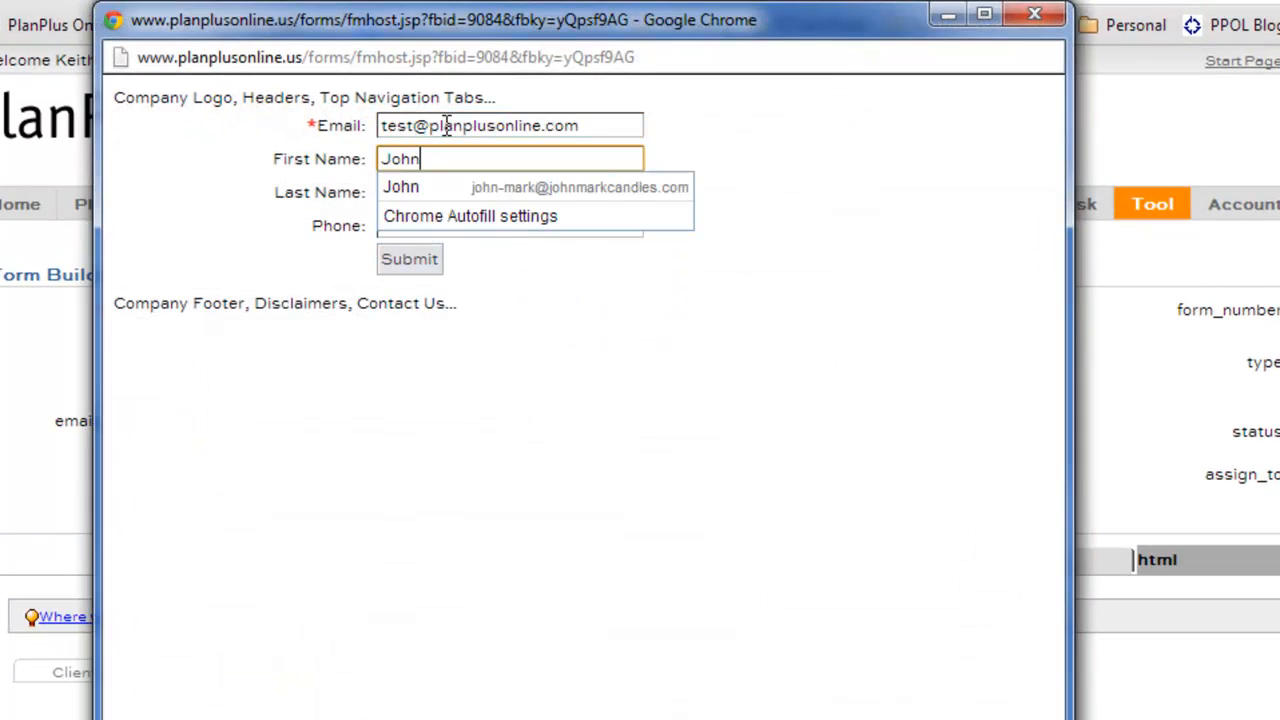
key("Tab")
type("Smith")
key("Tab")
type("111-222-333")
left_click(425, 268)
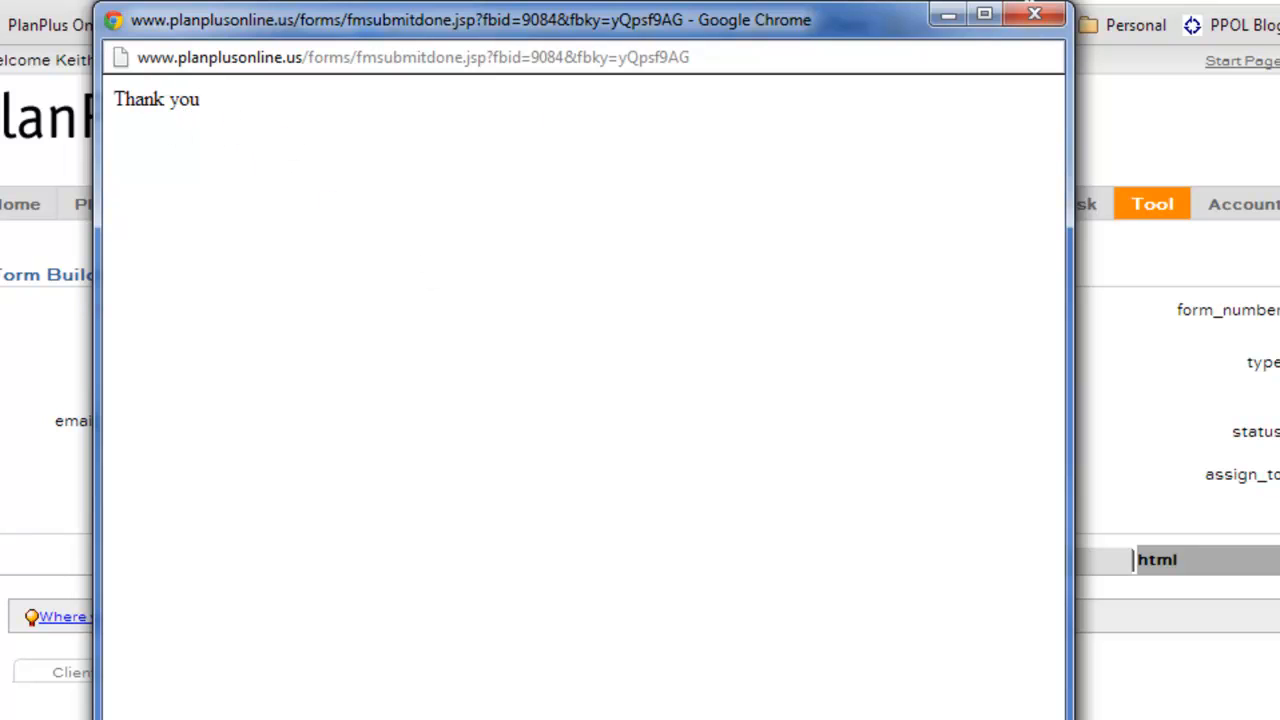
left_click(1034, 14)
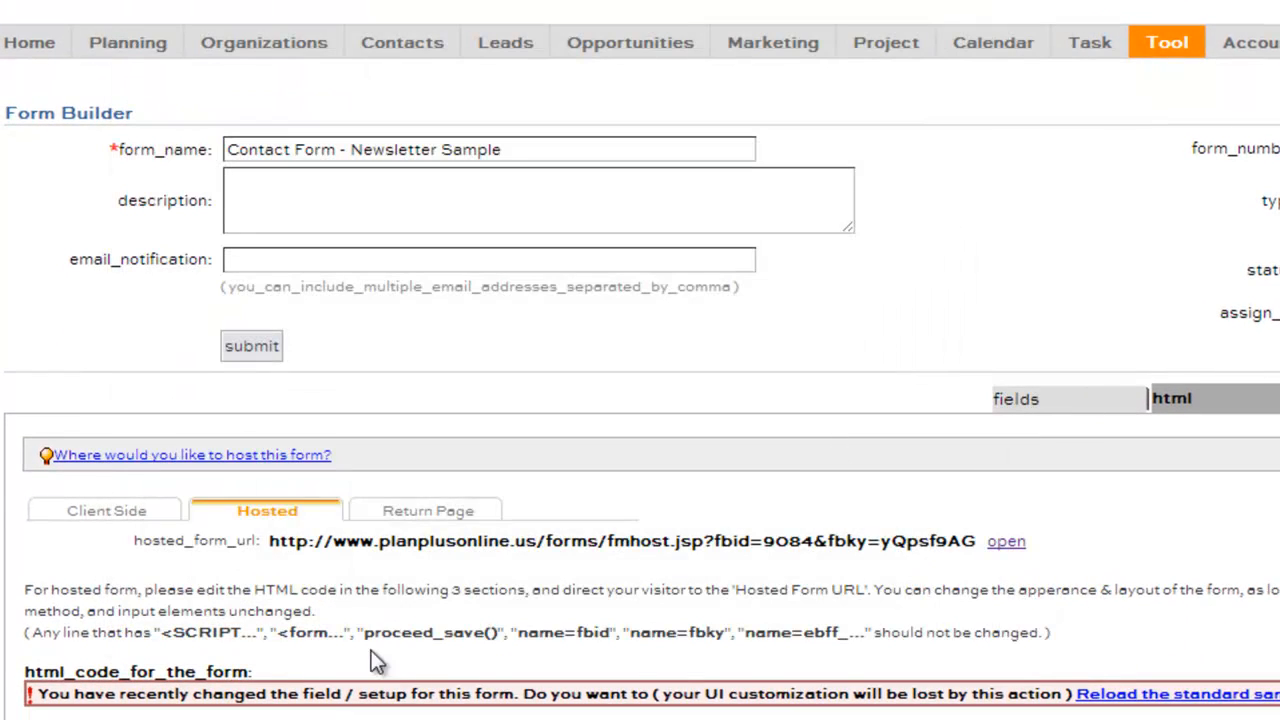
Set the return page to display HTML reading 'Thank you' and save the setting
left_click(440, 513)
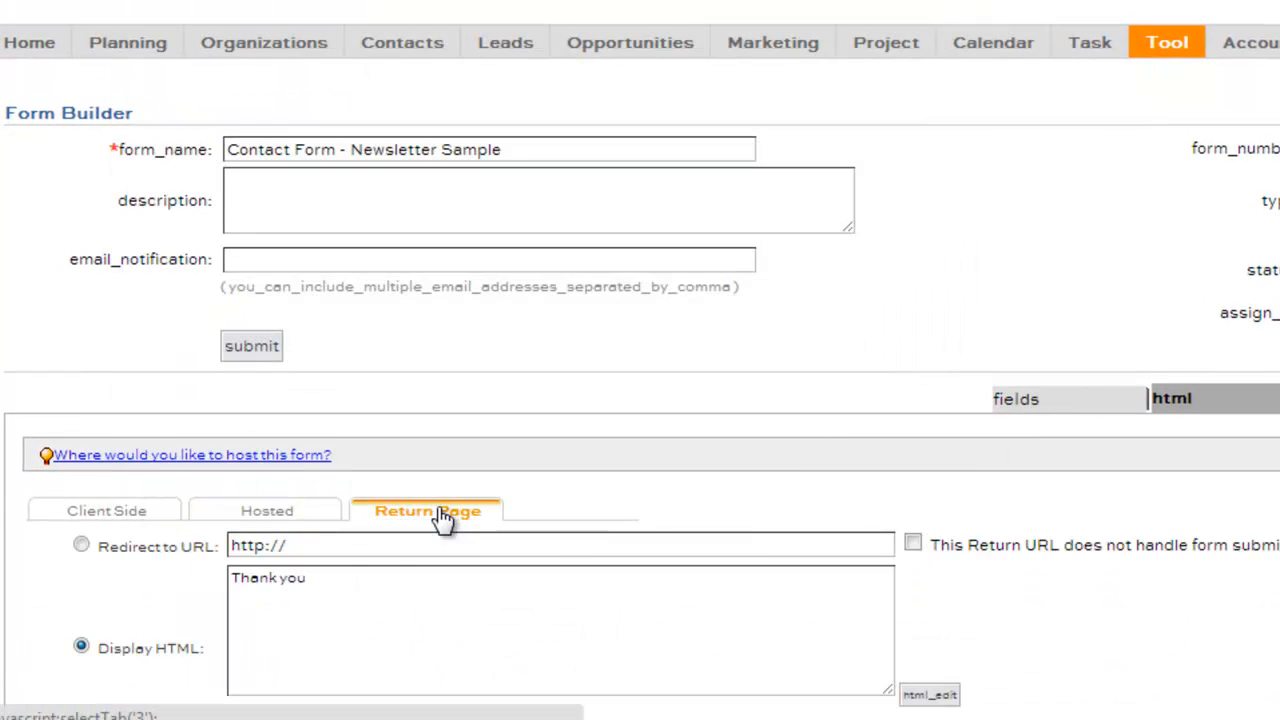
left_click(336, 542)
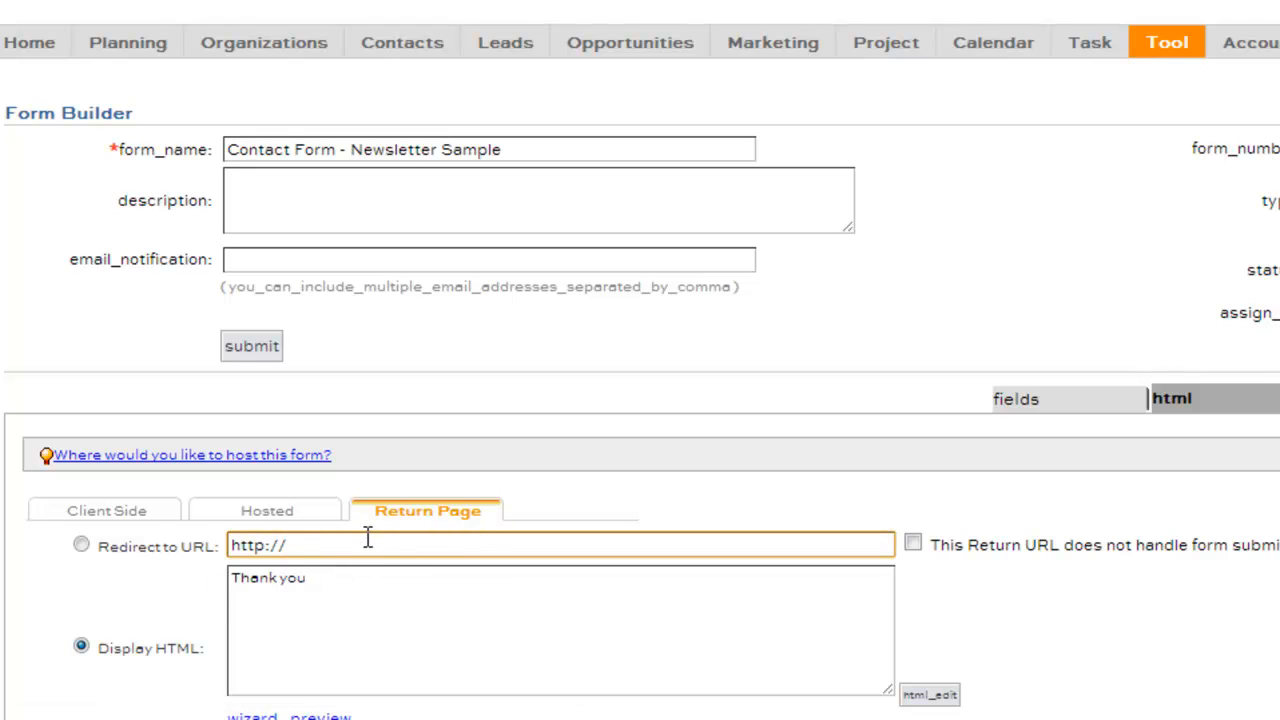
scroll(370, 540, "down", 2)
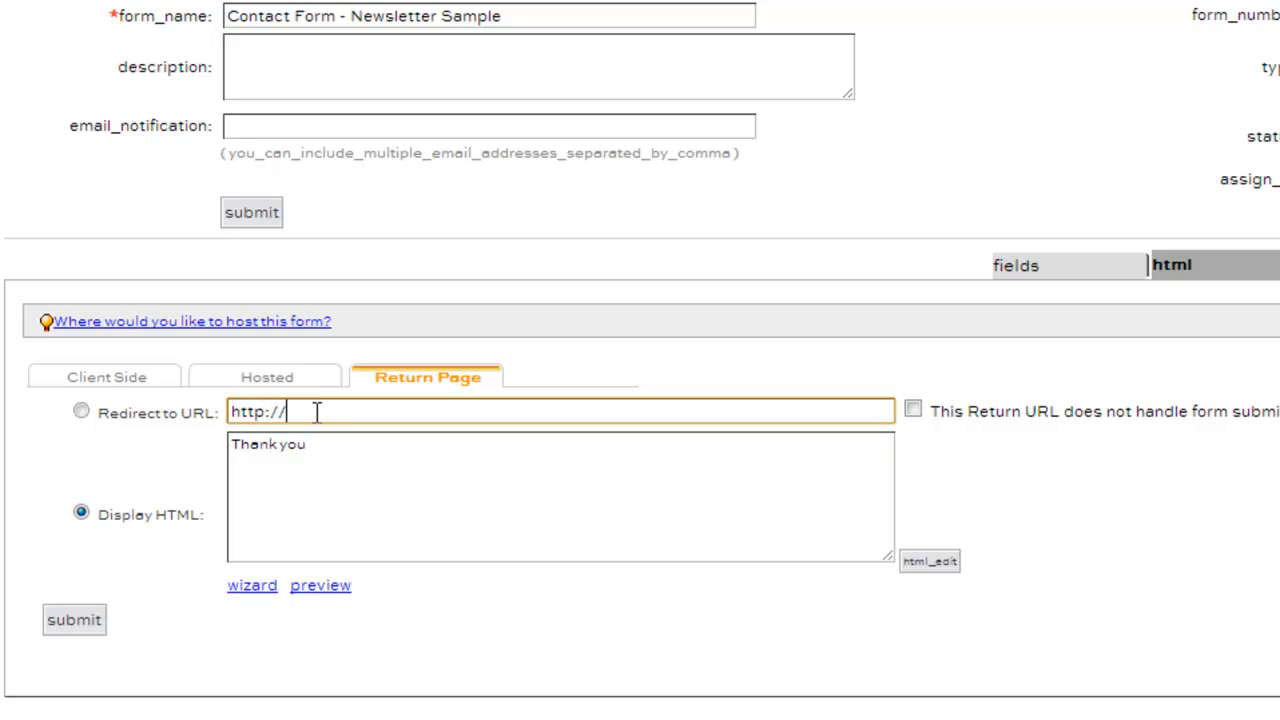
left_click(286, 476)
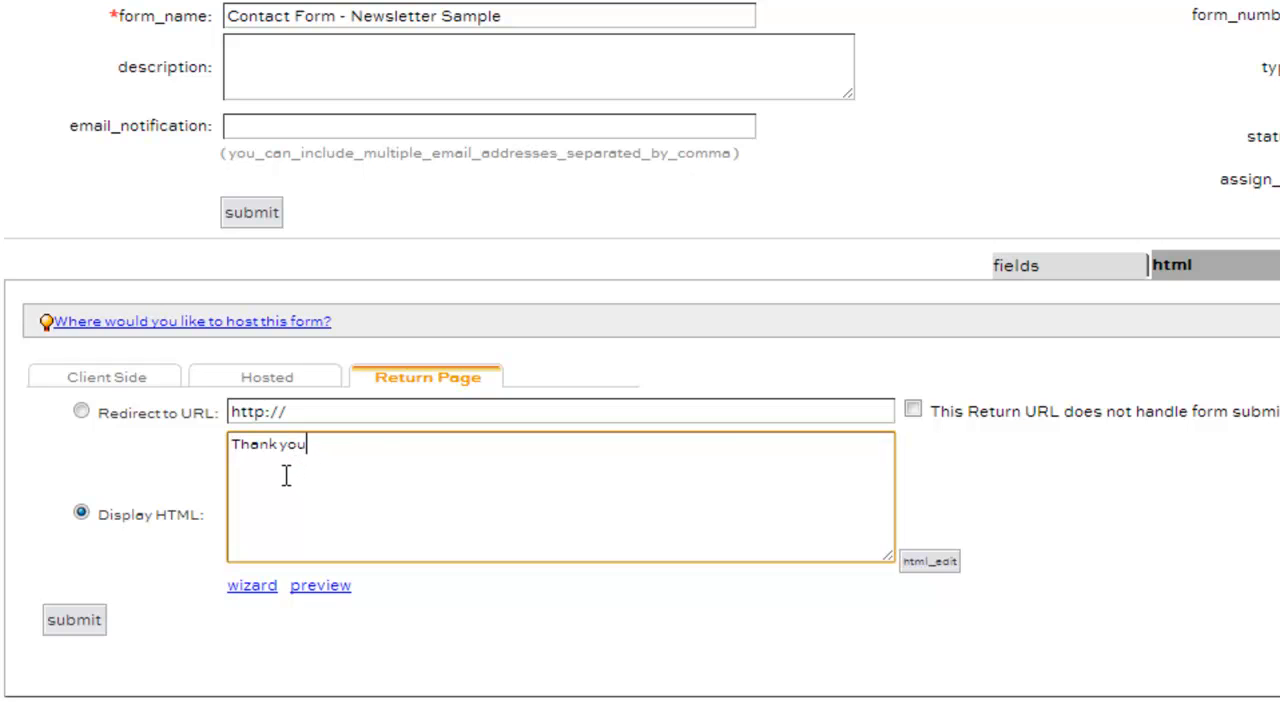
left_click(74, 620)
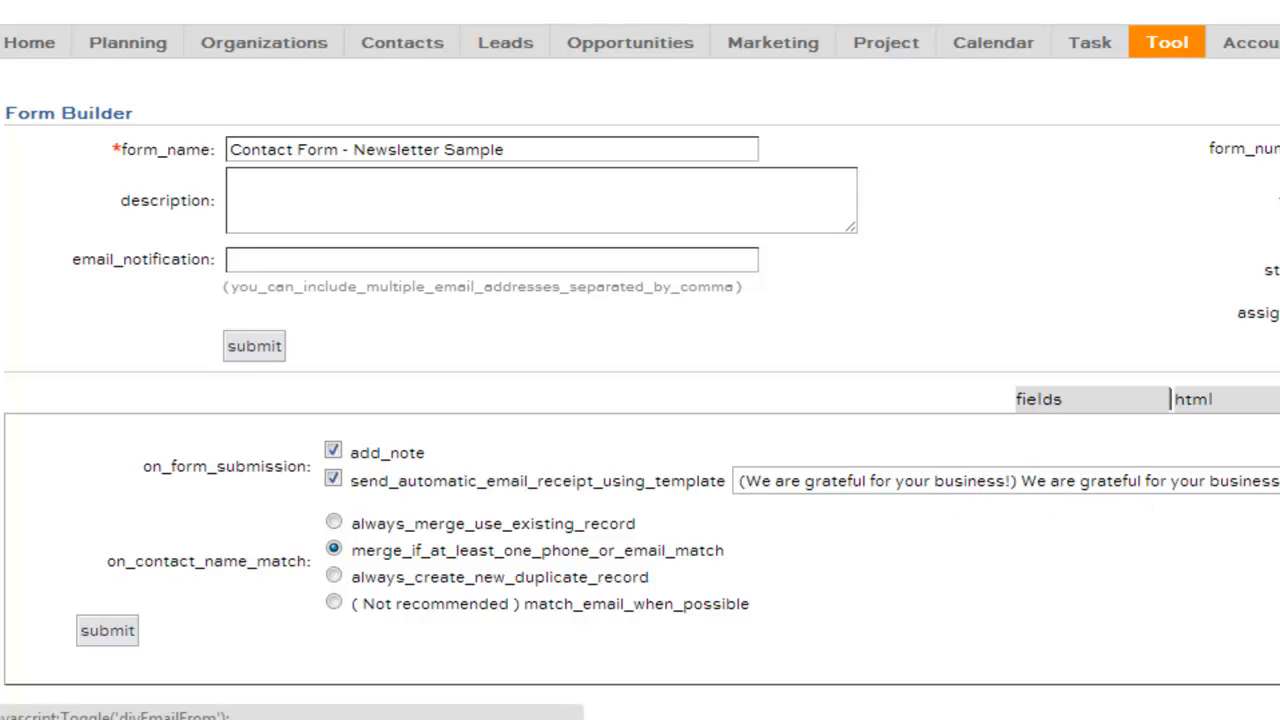
Set the receipt sender display name to 'Sales Team' and enter the sales email address
left_click(1279, 481)
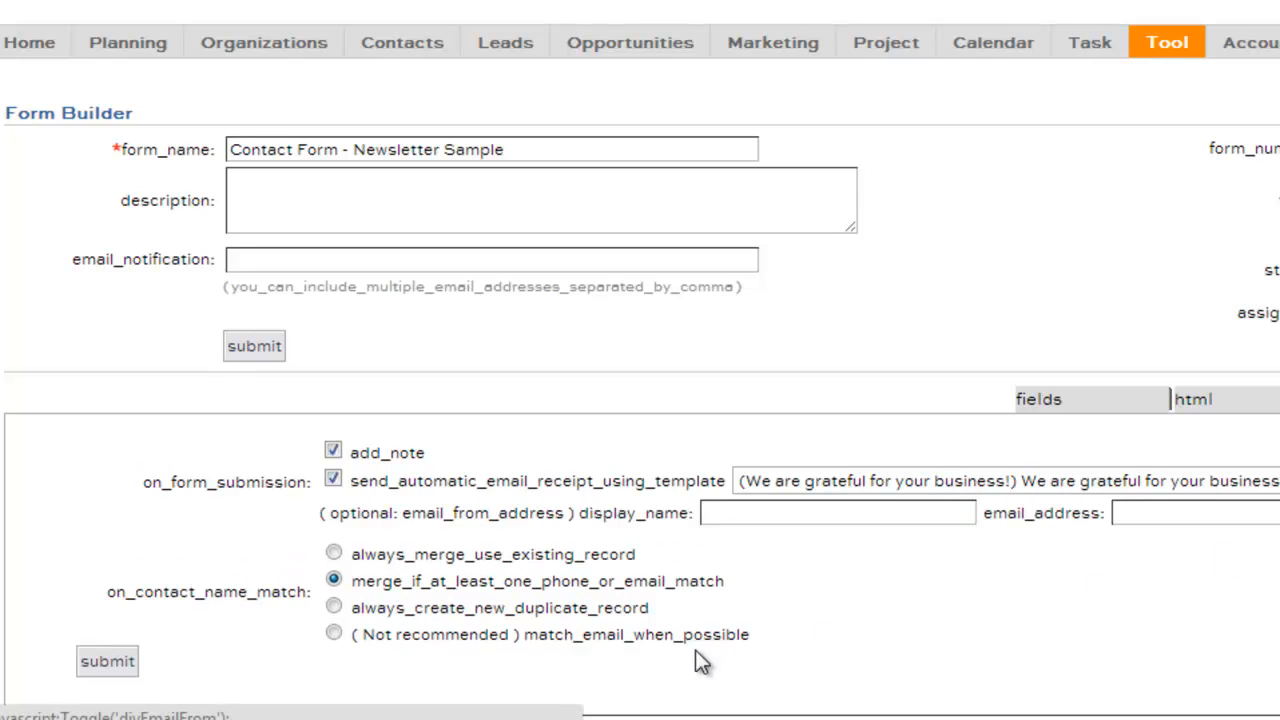
left_click(757, 515)
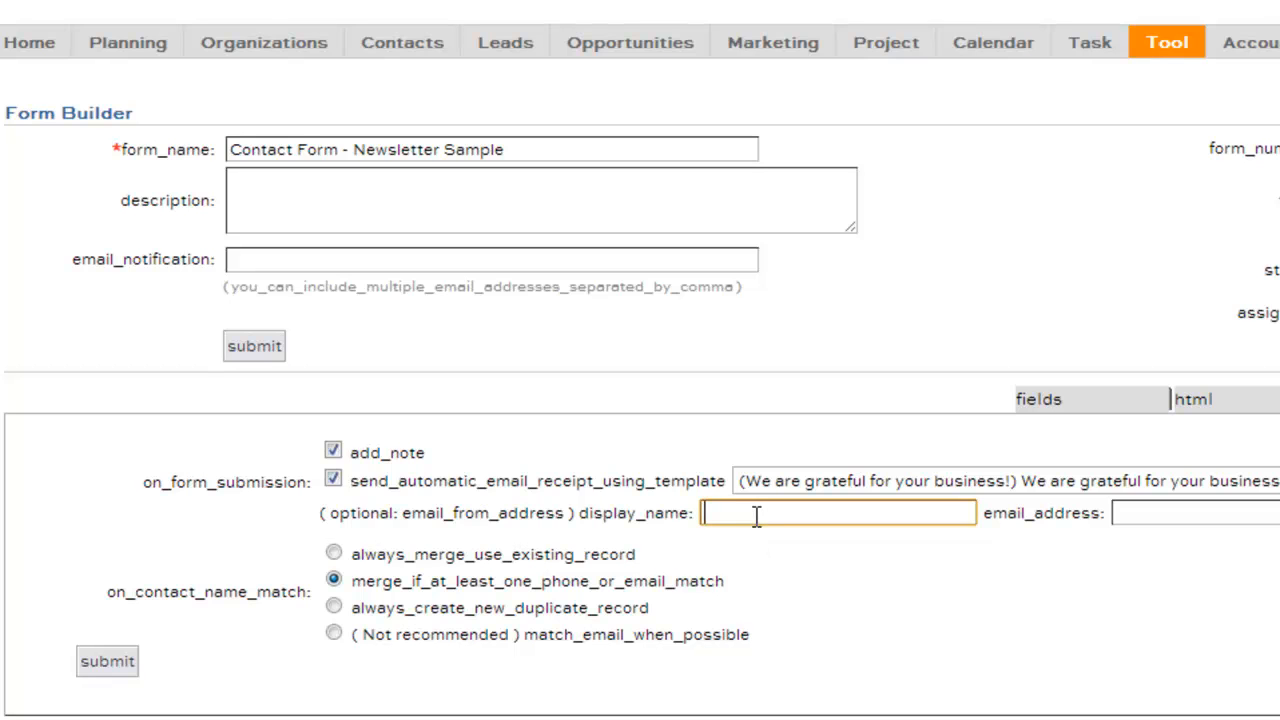
type("Sales Team")
key("Tab")
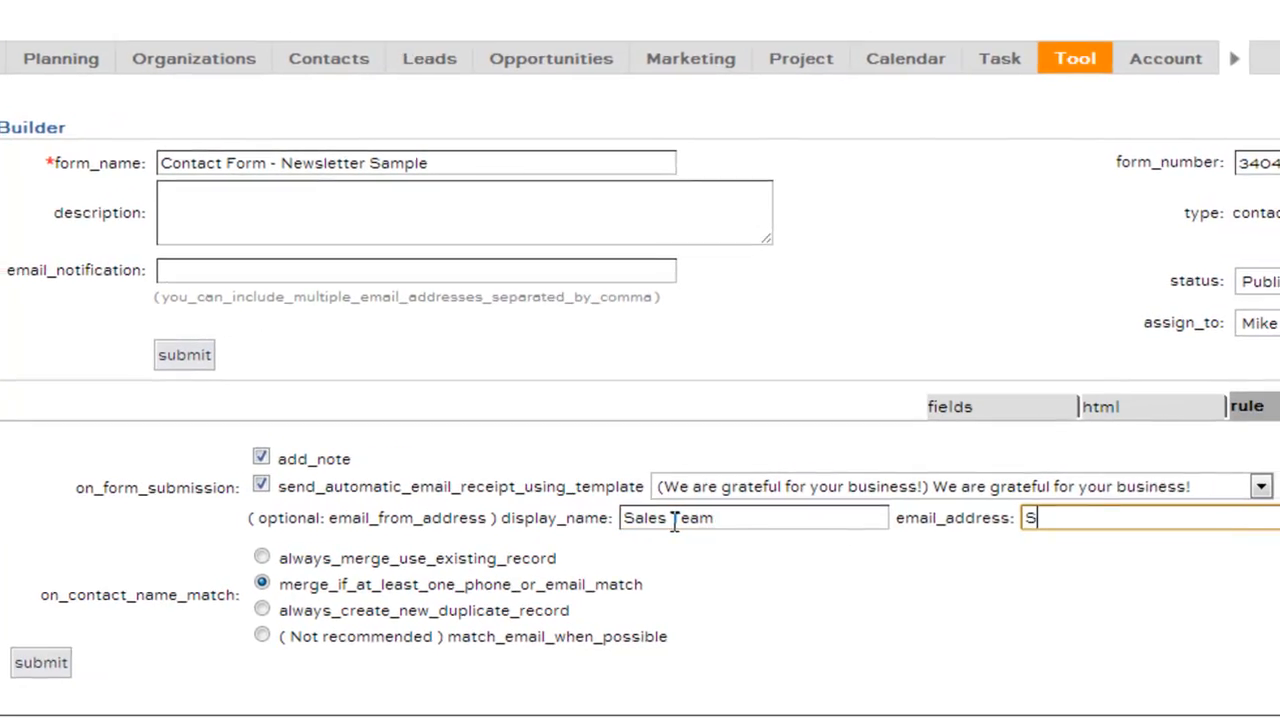
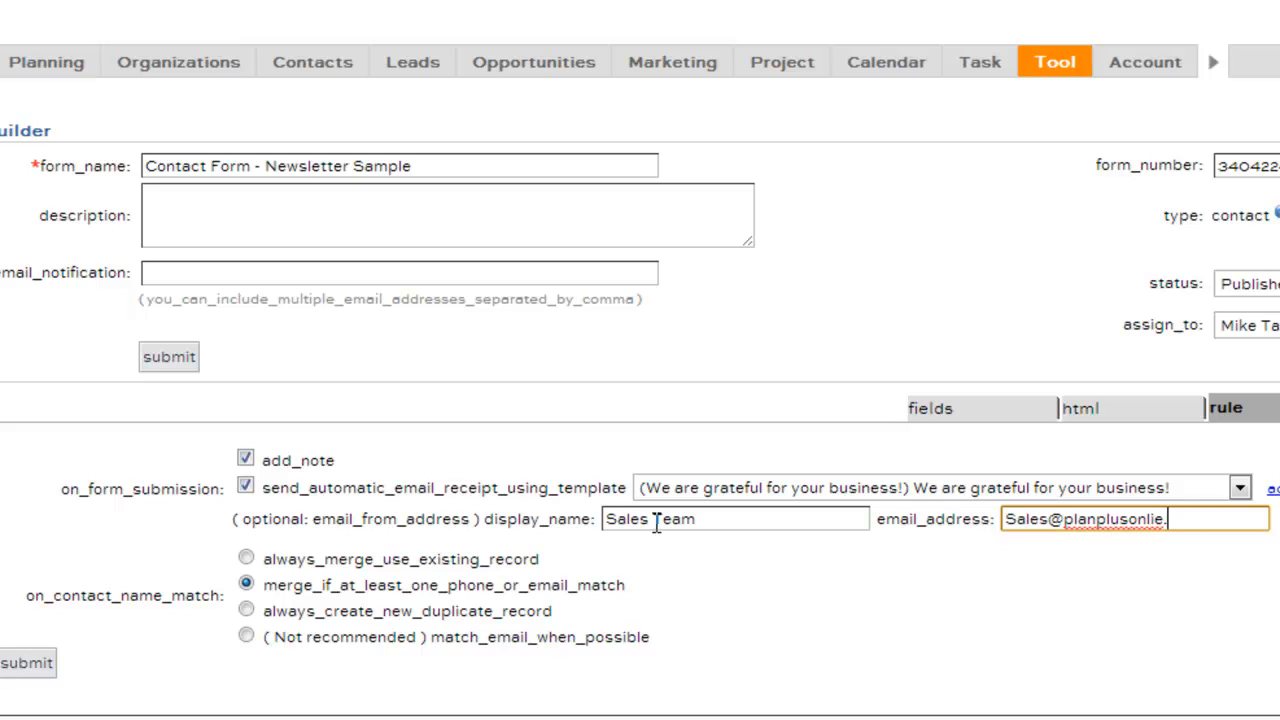
key("Tab")
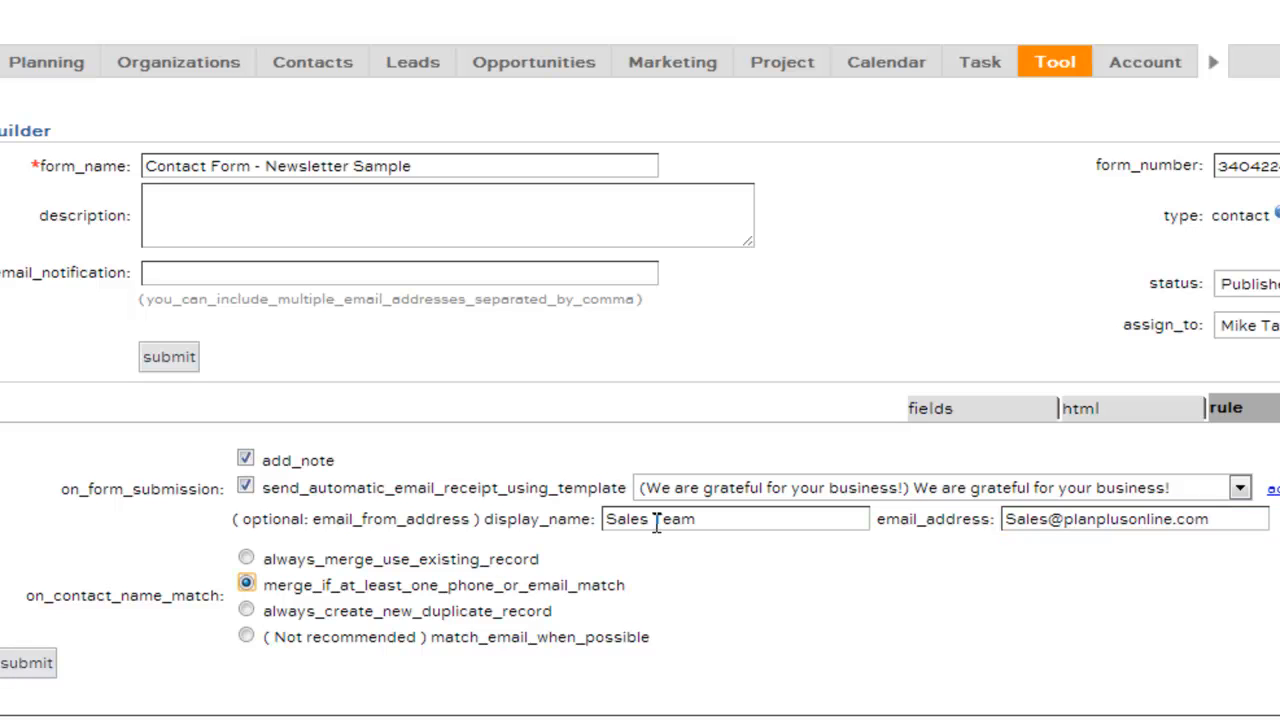
Check the receipt template list without changing it, then view the form's submission log
left_click(723, 490)
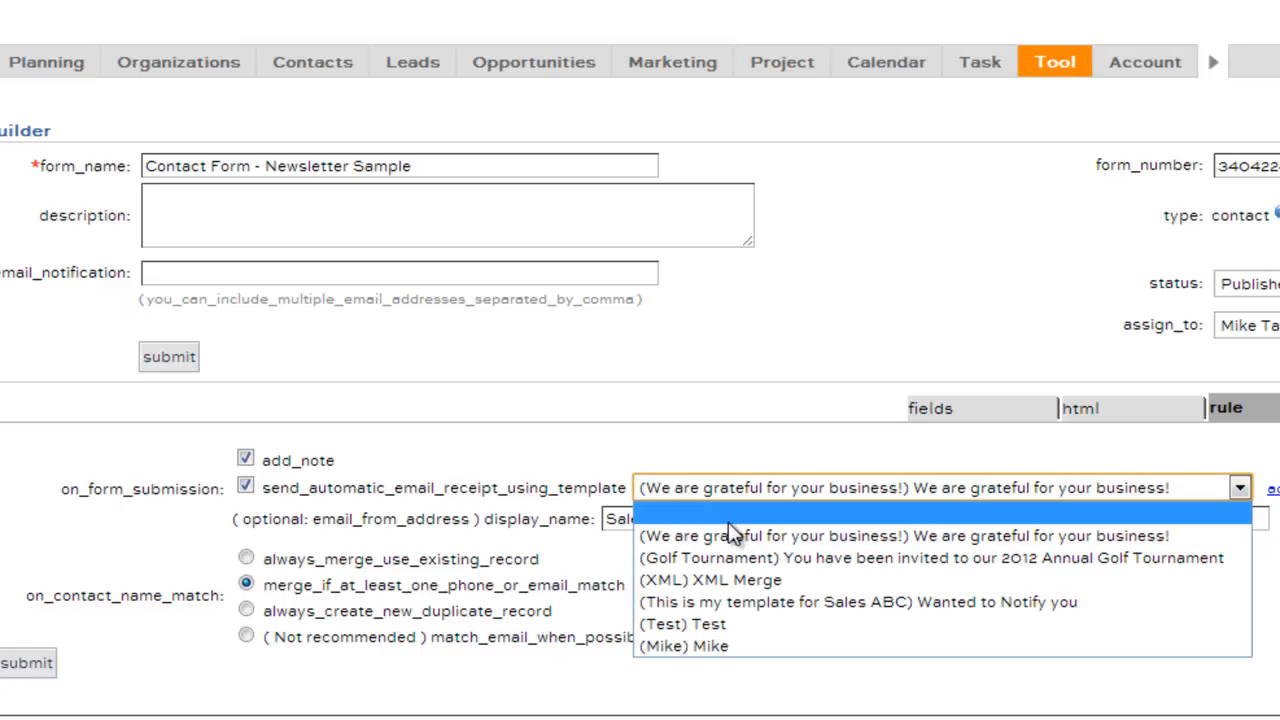
left_click(758, 427)
mouse_move(1159, 74)
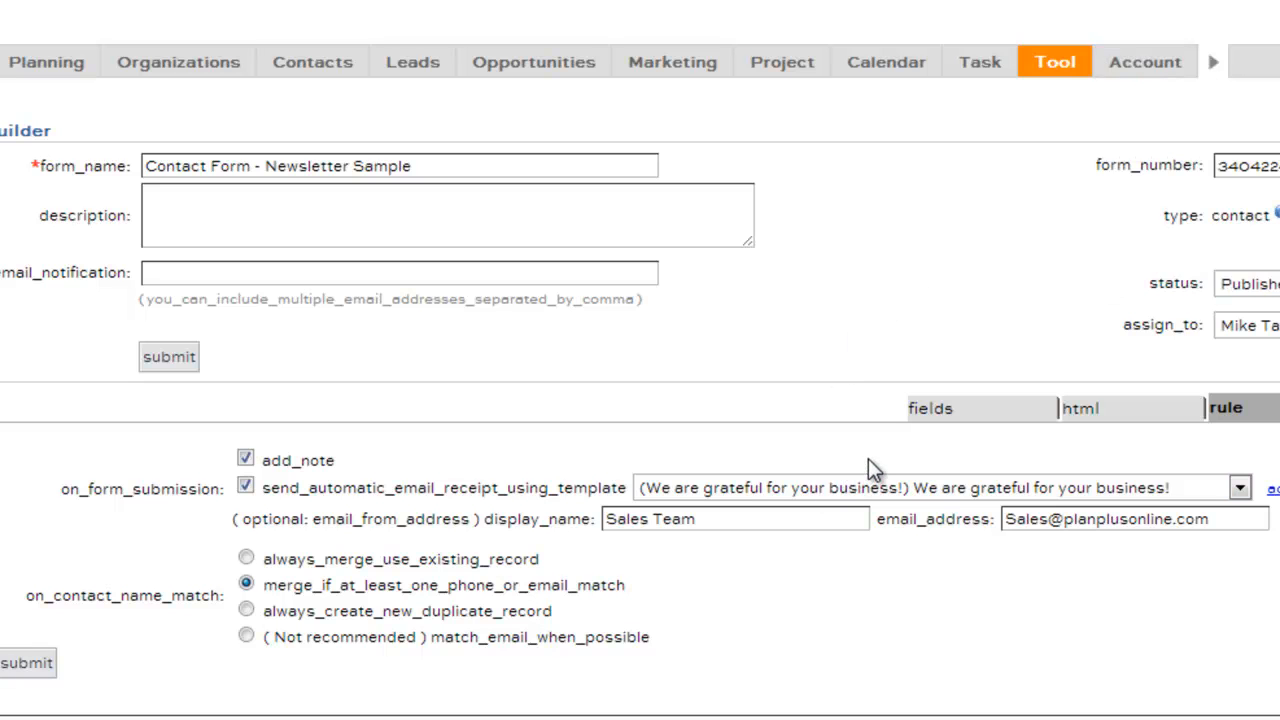
left_click(1267, 448)
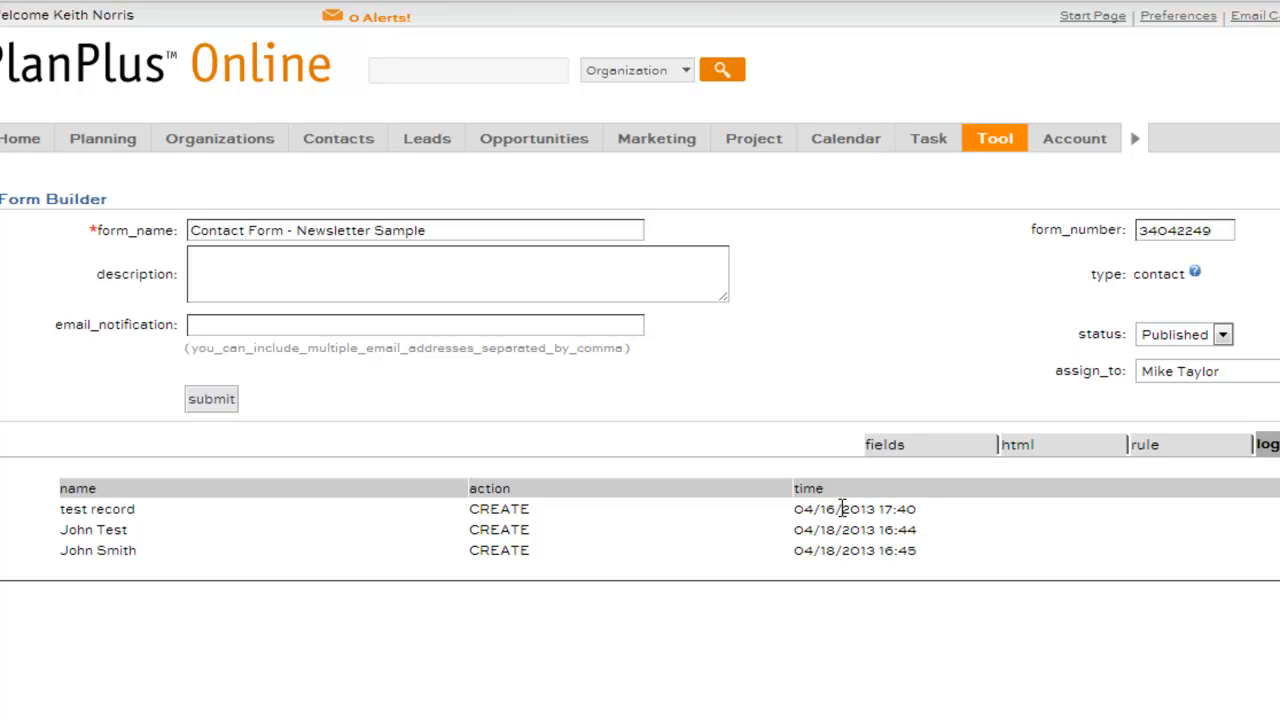
Show the newsletter form's HTML view with the Client Side embed code
left_click(1031, 457)
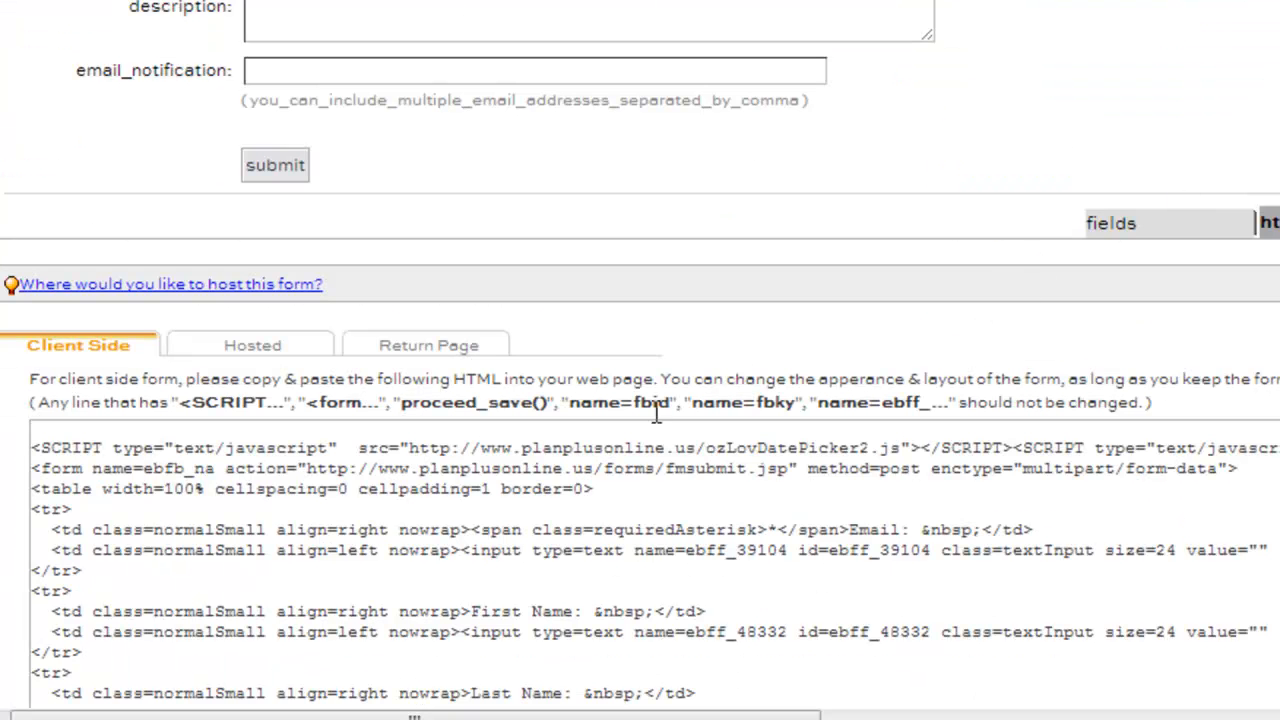
Select the HTML in the Client Side code box for copying
scroll(880, 261, "down", 2)
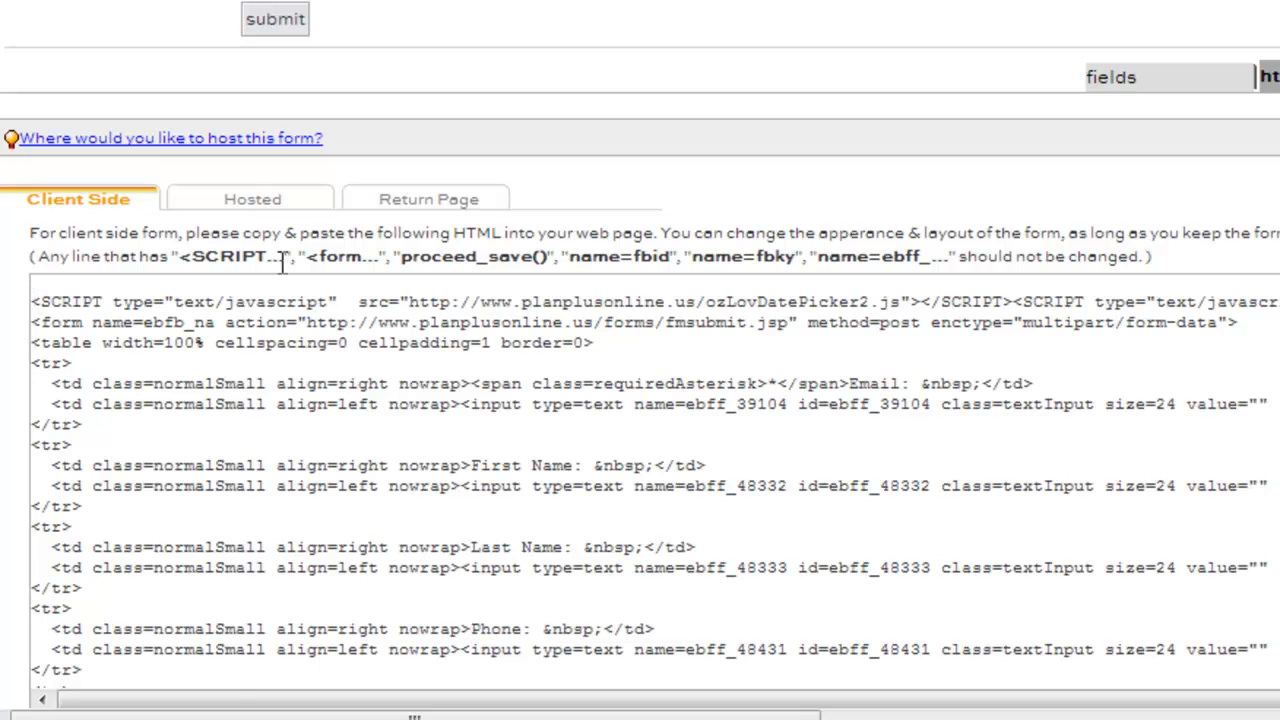
scroll(282, 263, "up", 4)
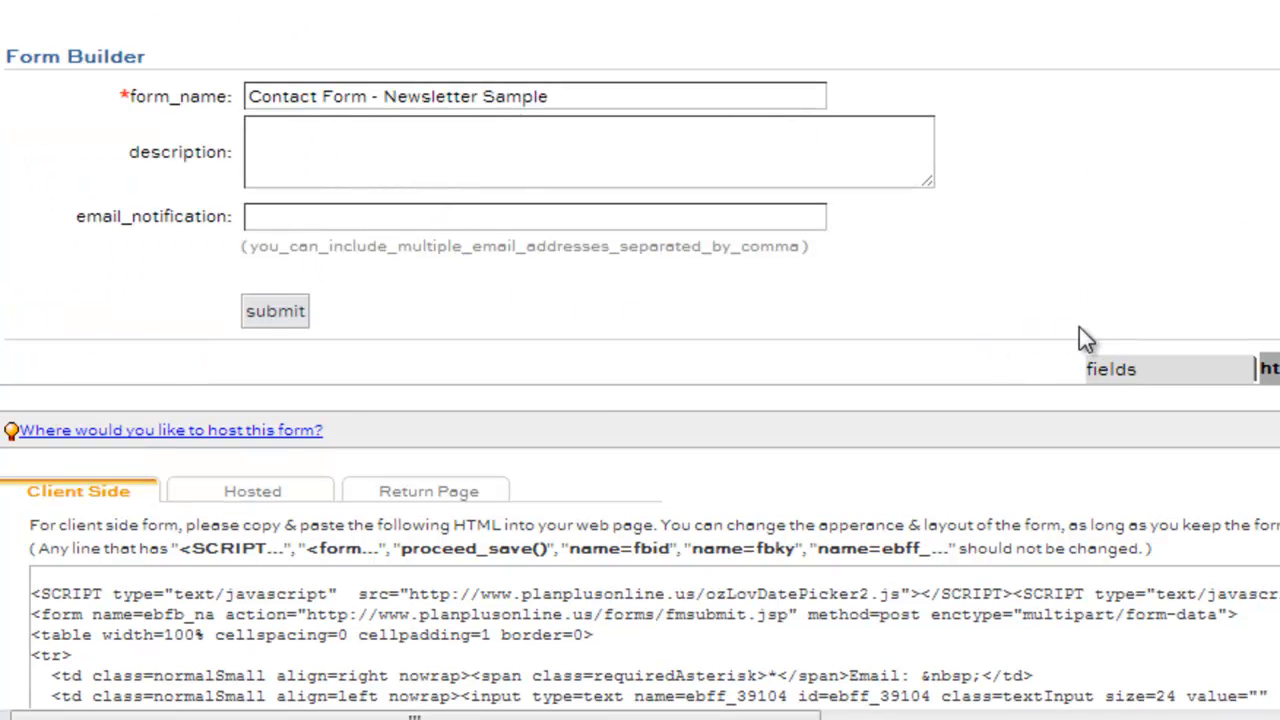
scroll(1102, 352, "down", 2)
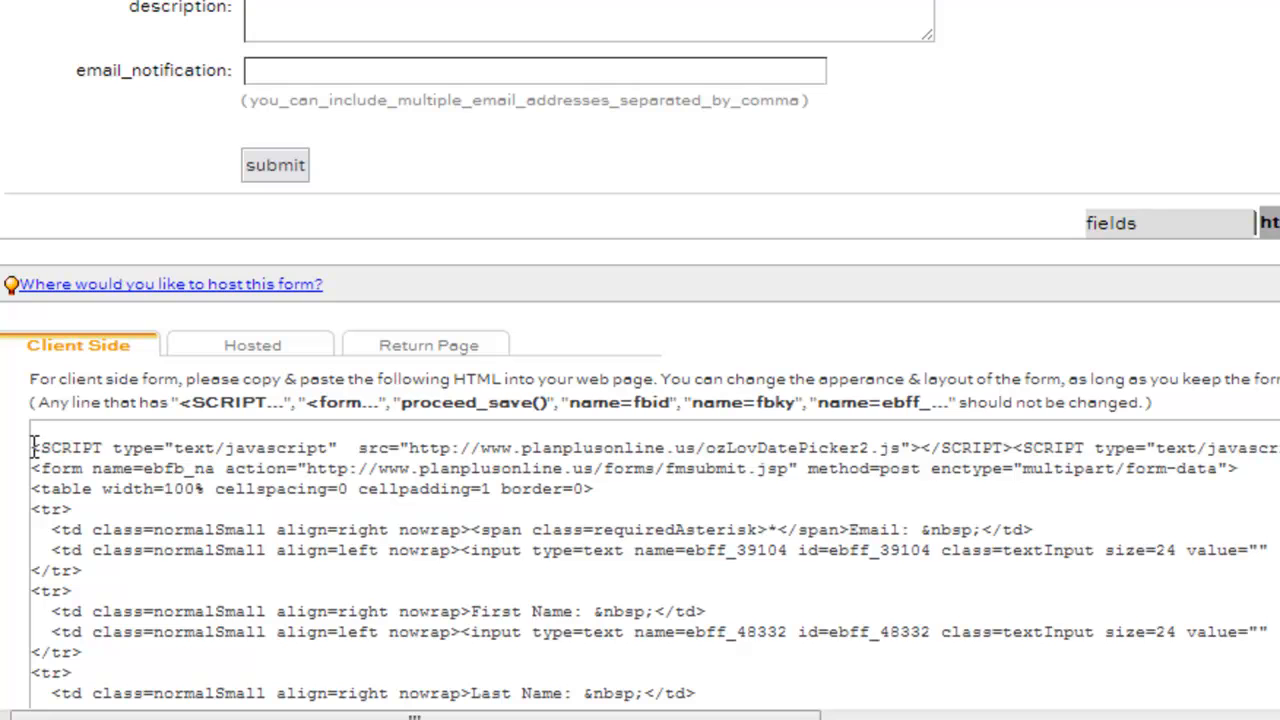
left_click_drag(32, 448, 178, 500)
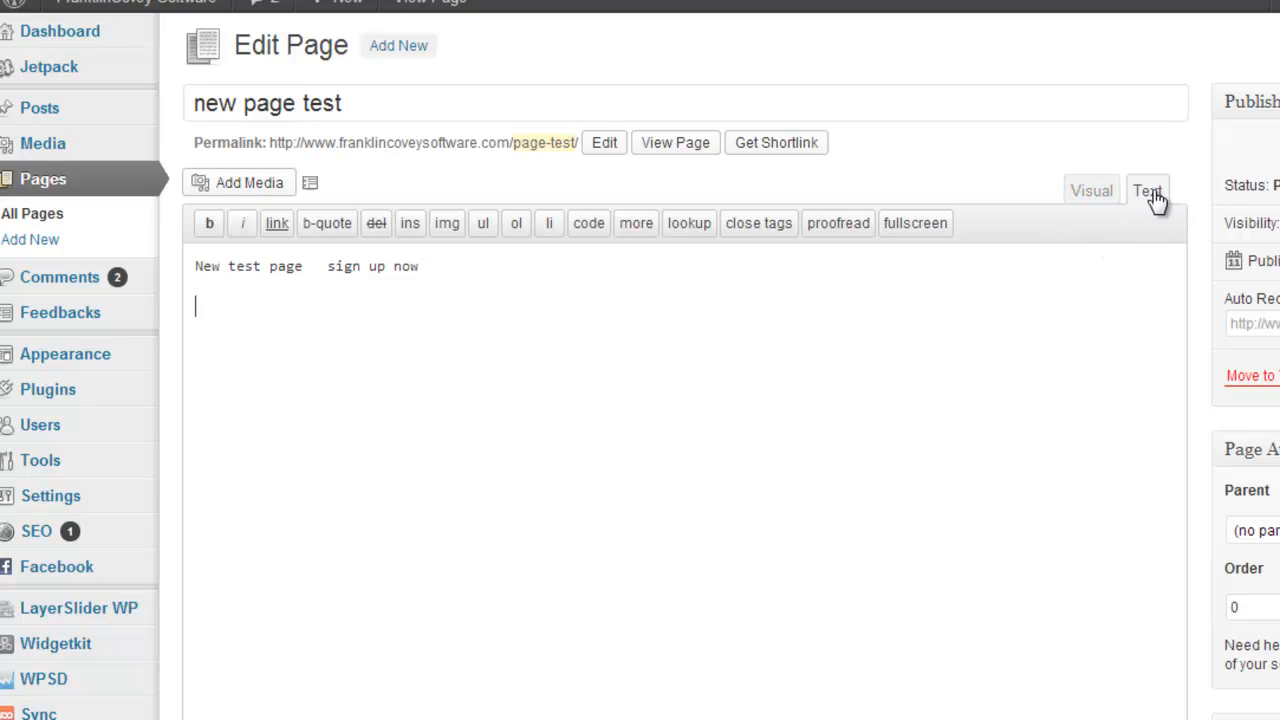
Paste the form HTML below 'New test page sign up now', update the page, and preview it
key("ctrl+v")
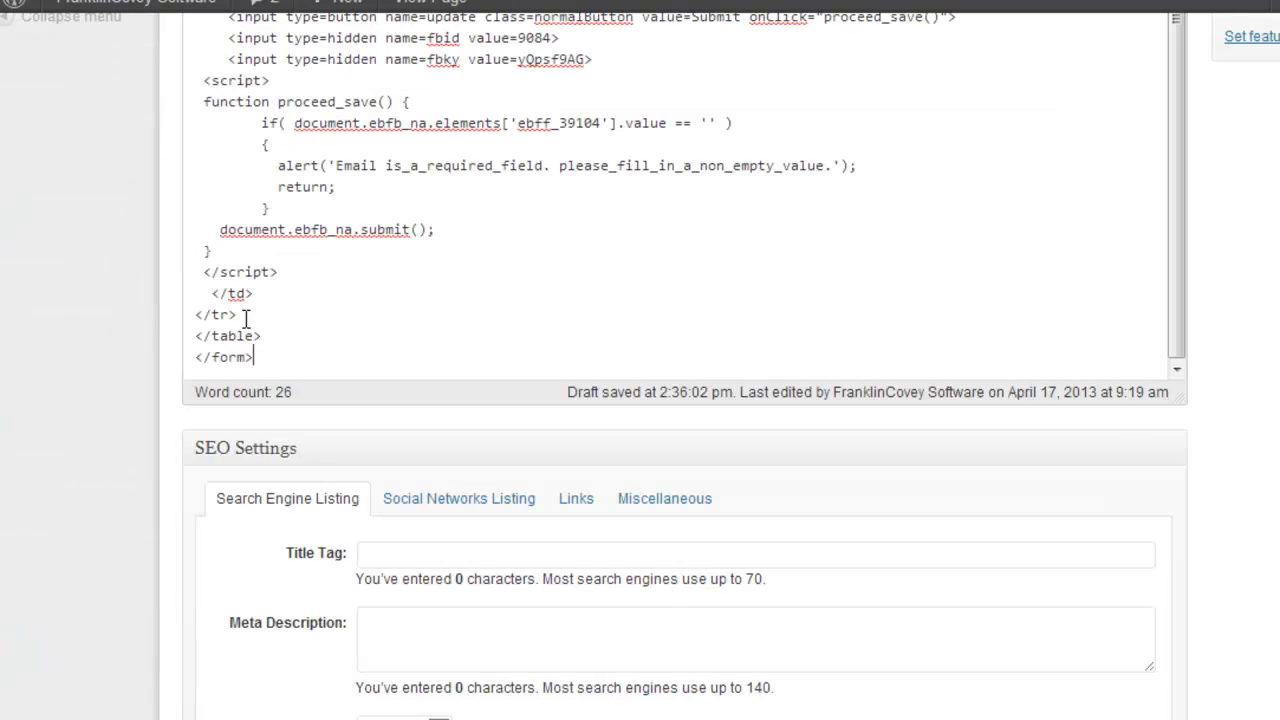
scroll(415, 385, "up", 5)
scroll(415, 385, "up", 10)
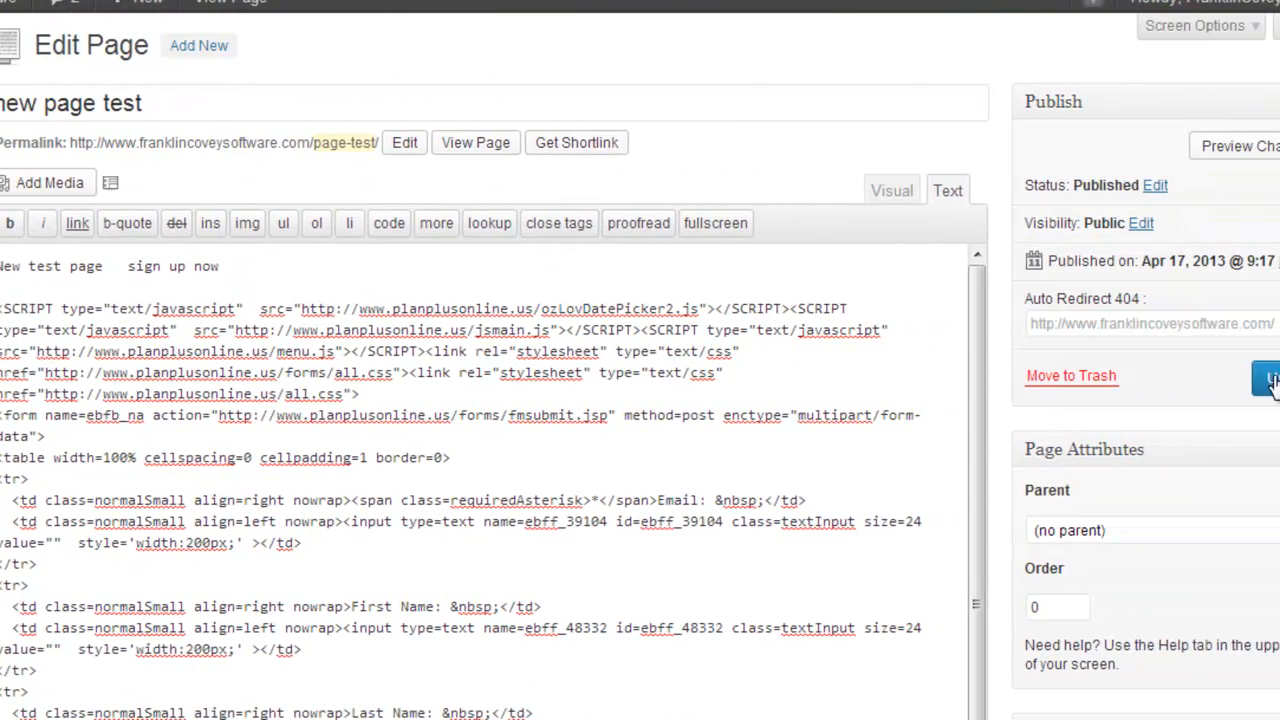
left_click(1238, 374)
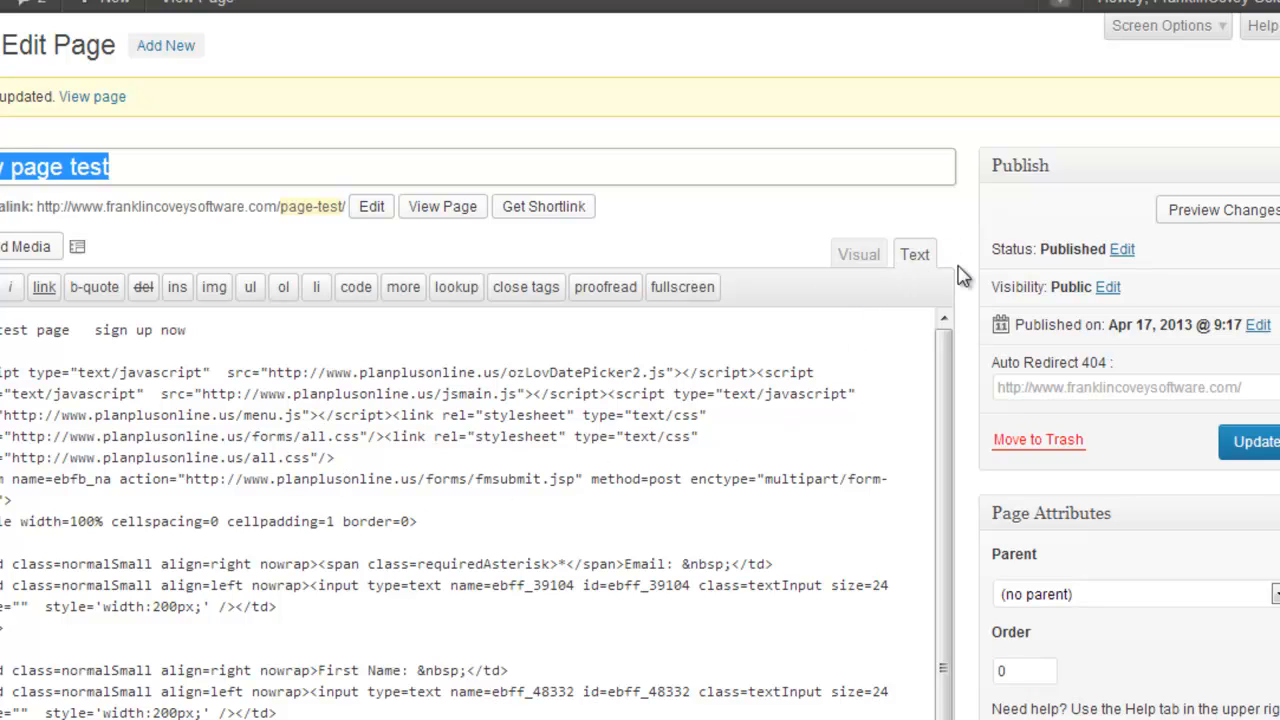
left_click(1234, 214)
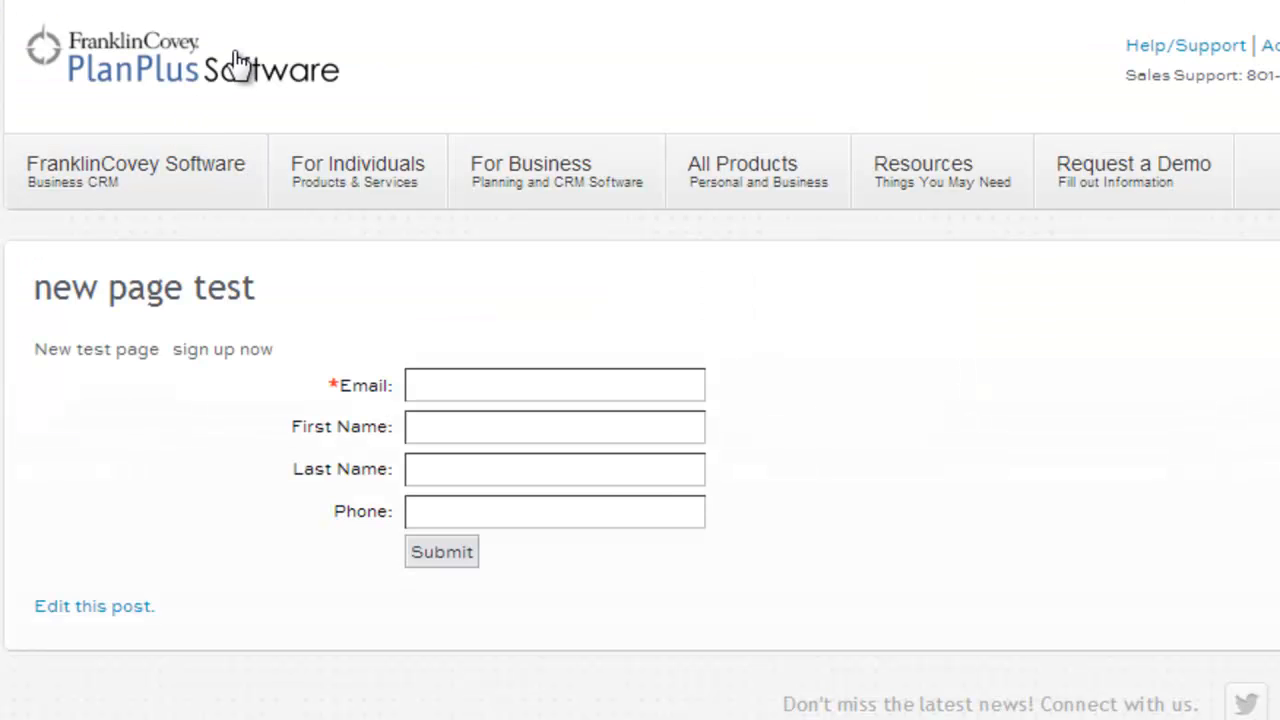
Fill in the suggested test email, a first name, last name and phone number, then submit
mouse_move(358, 170)
left_click(449, 388)
type("test")
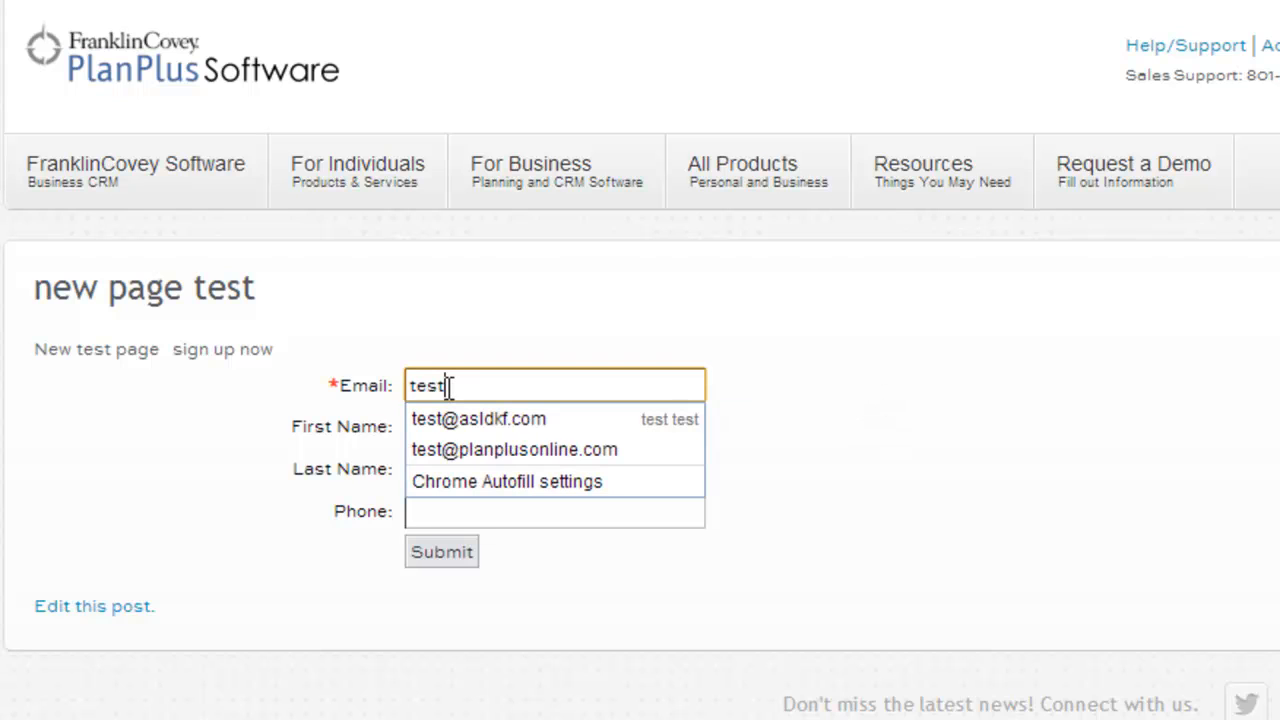
left_click(457, 442)
left_click(452, 428)
type("Joe")
key("Tab")
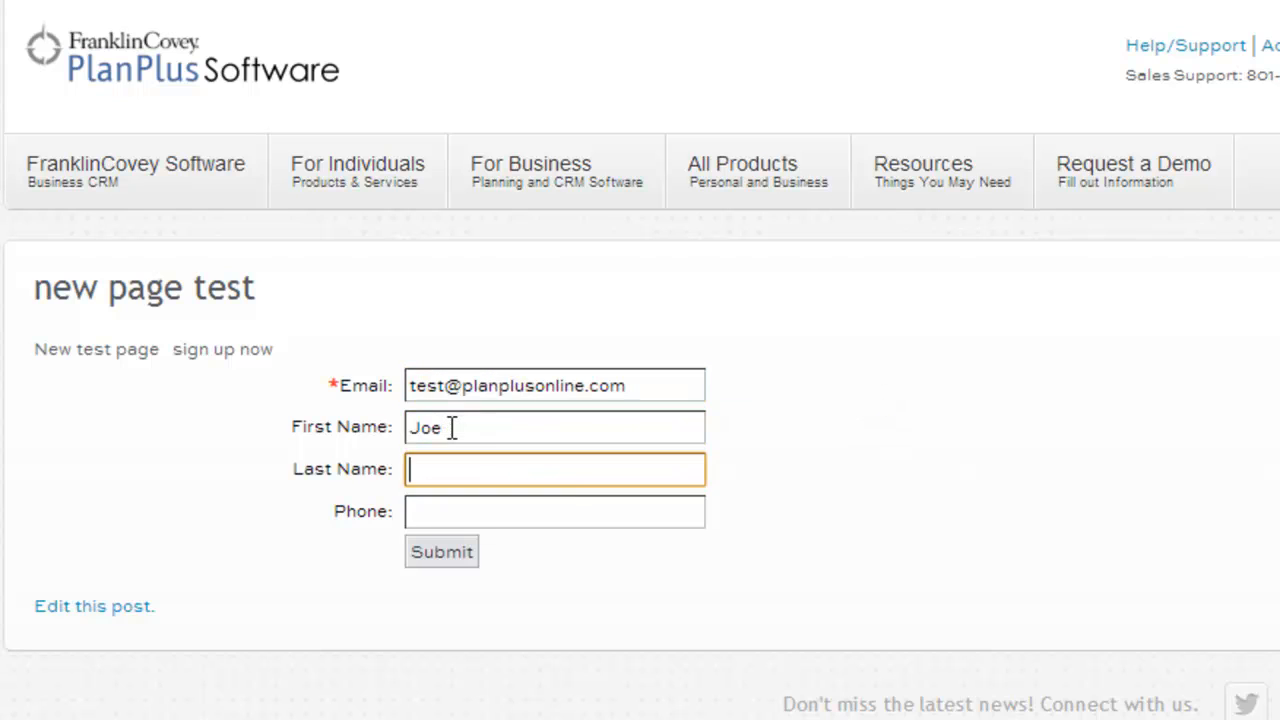
type("Buyers")
key("Tab")
type("111-222-333")
left_click(453, 549)
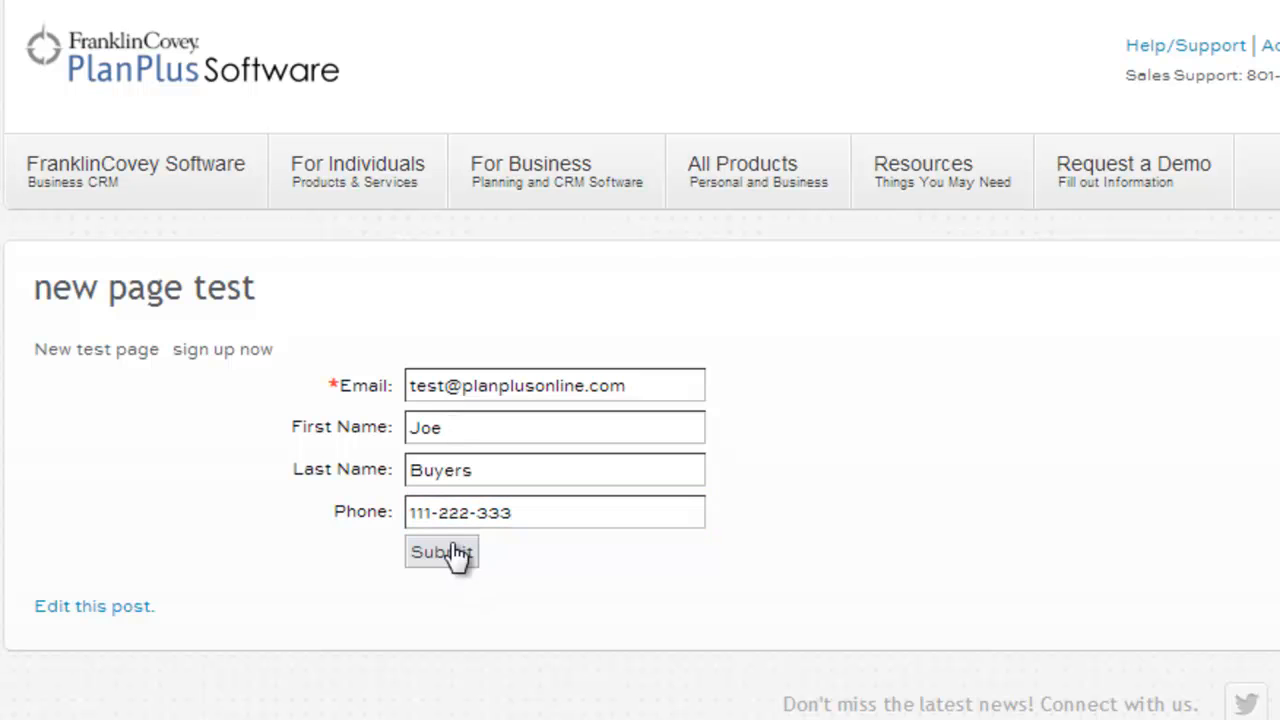